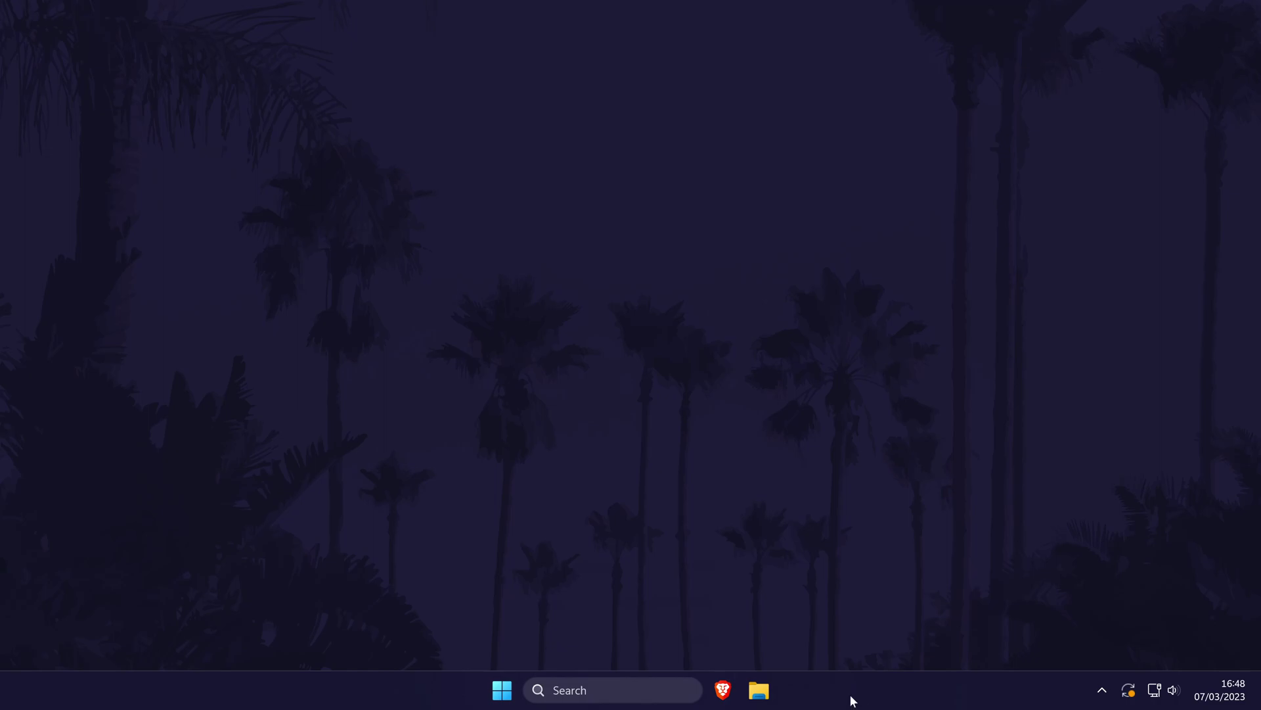
- Open Settings to System > Sound, showing WH-1000XM4 headphones as output at volume 10
{"action": "key", "text": "super"}
{"action": "type", "text": "settings"}
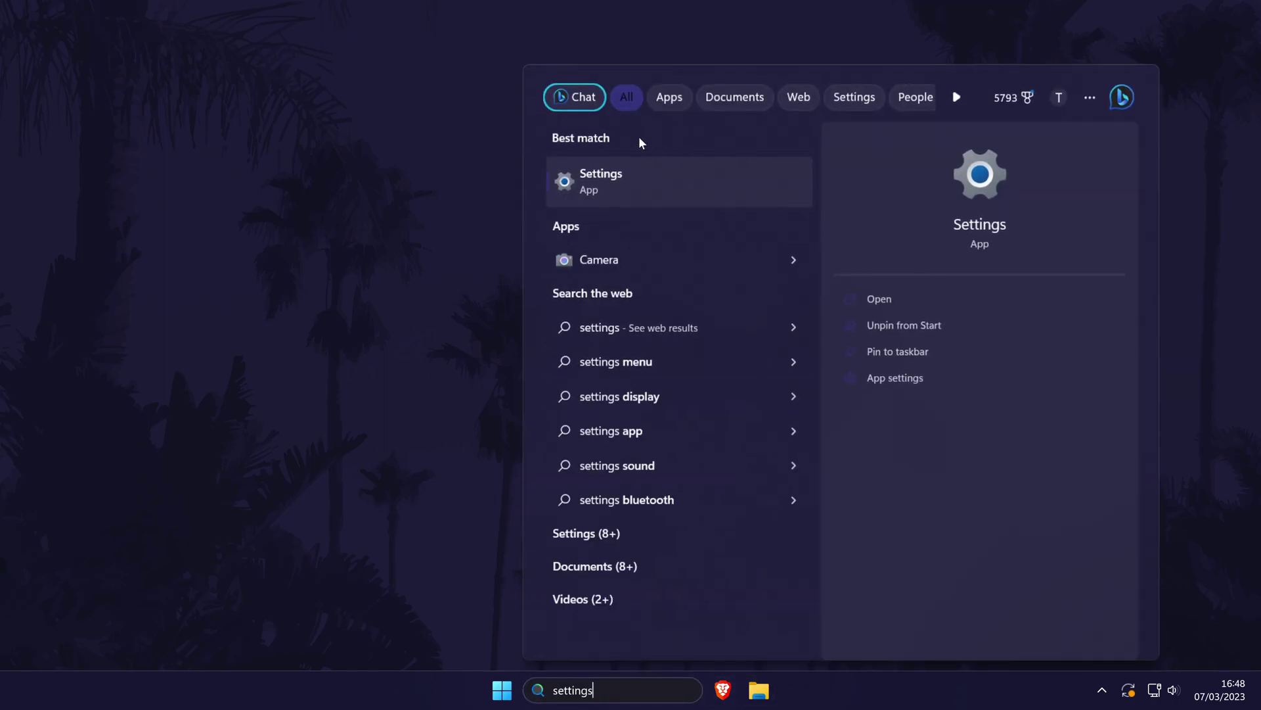
{"action": "left_click", "coordinate": [621, 184]}
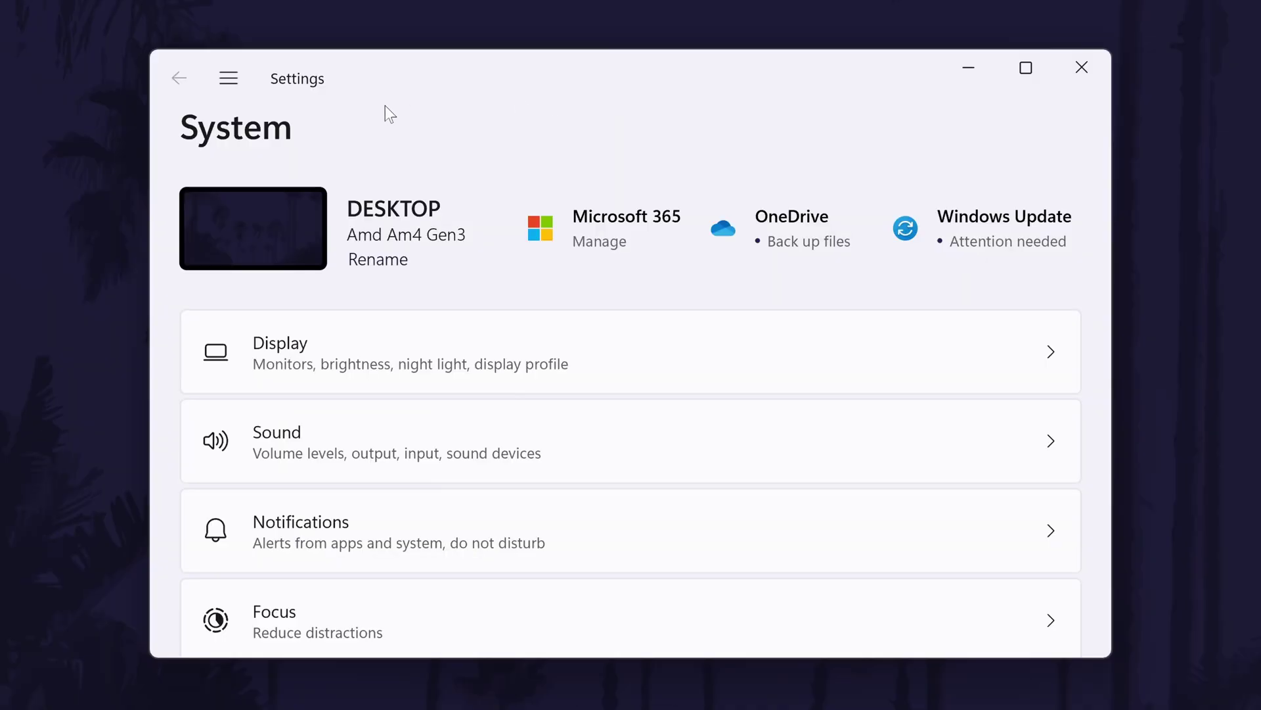
{"action": "left_click", "coordinate": [228, 79]}
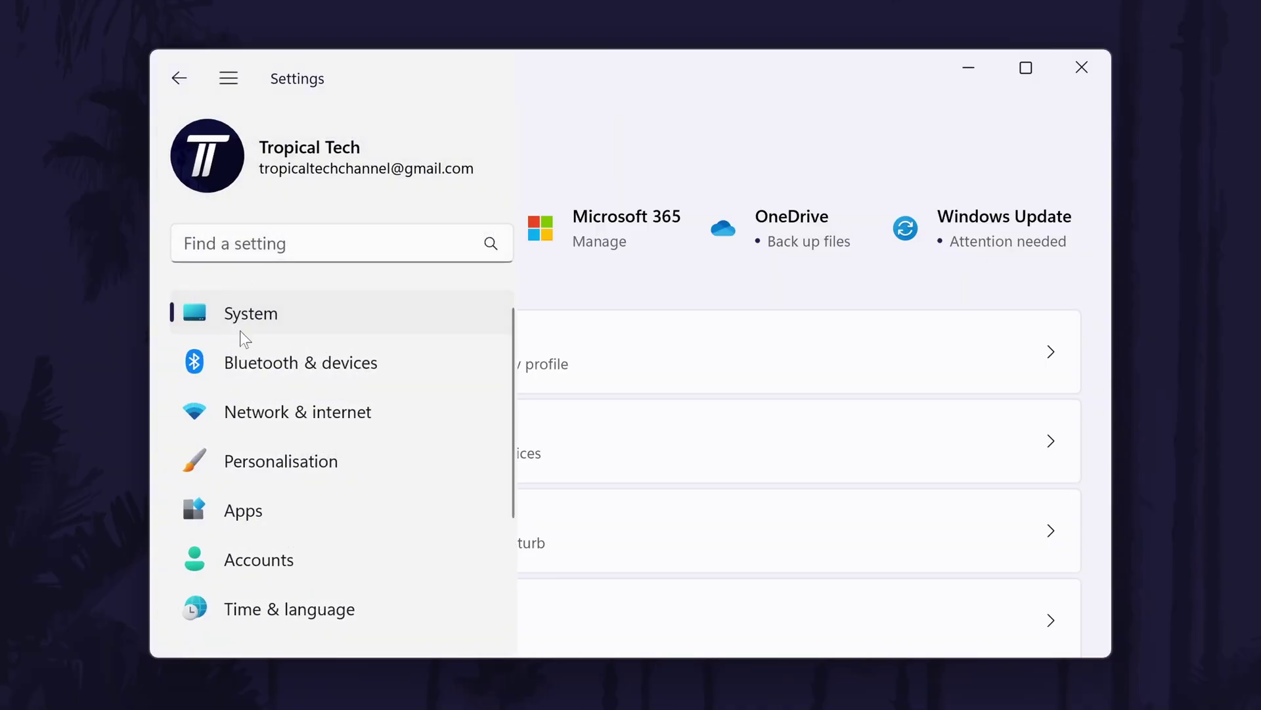
{"action": "left_click", "coordinate": [270, 317]}
{"action": "scroll", "coordinate": [404, 338], "scroll_direction": "down", "scroll_amount": 1}
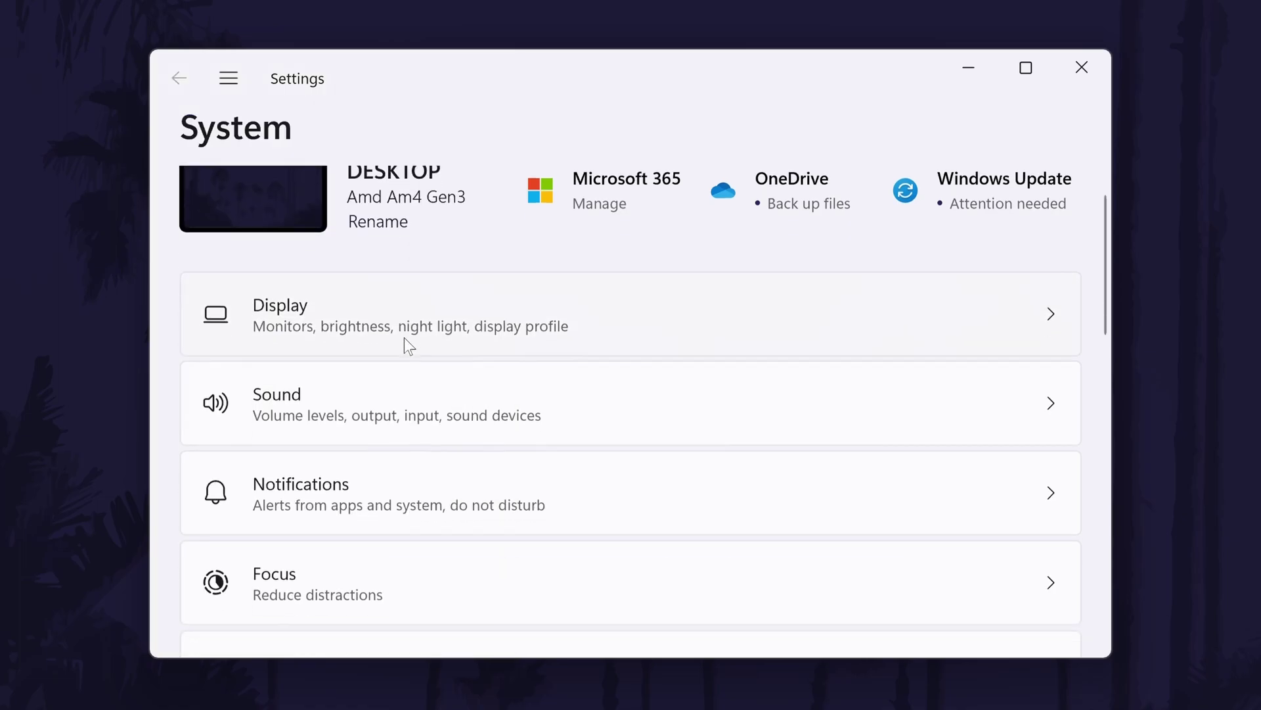
{"action": "left_click", "coordinate": [308, 376]}
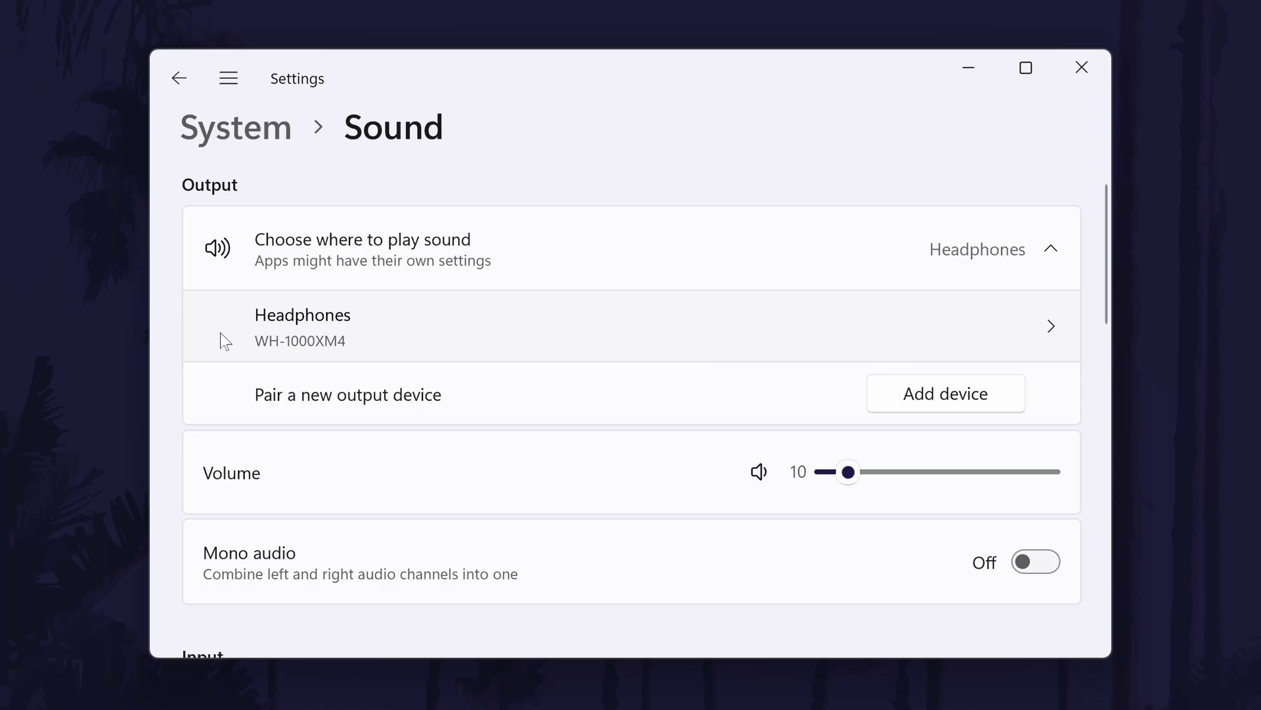
- Check the LU28R55 output's properties under All sound devices, then return to Sound
{"action": "scroll", "coordinate": [361, 364], "scroll_direction": "down", "scroll_amount": 5}
{"action": "scroll", "coordinate": [361, 367], "scroll_direction": "down", "scroll_amount": 5}
{"action": "left_click", "coordinate": [317, 380]}
{"action": "scroll", "coordinate": [317, 380], "scroll_direction": "down", "scroll_amount": 3}
{"action": "scroll", "coordinate": [276, 315], "scroll_direction": "up", "scroll_amount": 3}
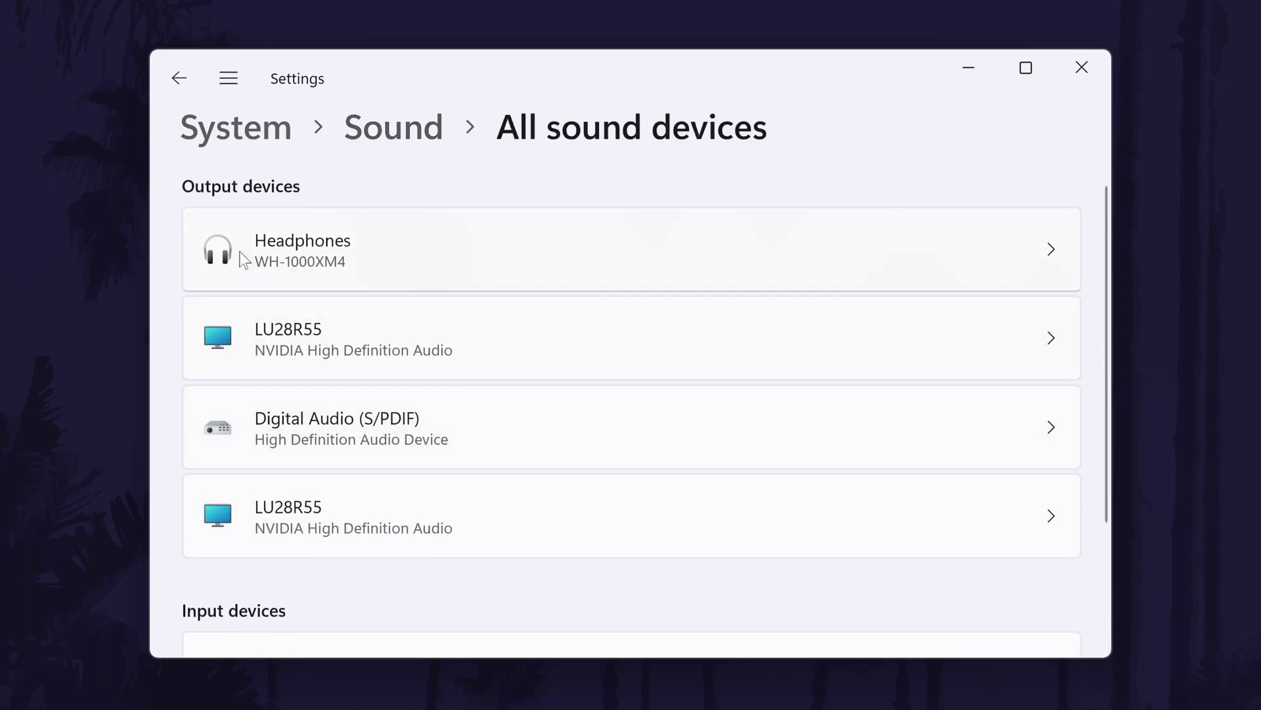
{"action": "left_click", "coordinate": [578, 349]}
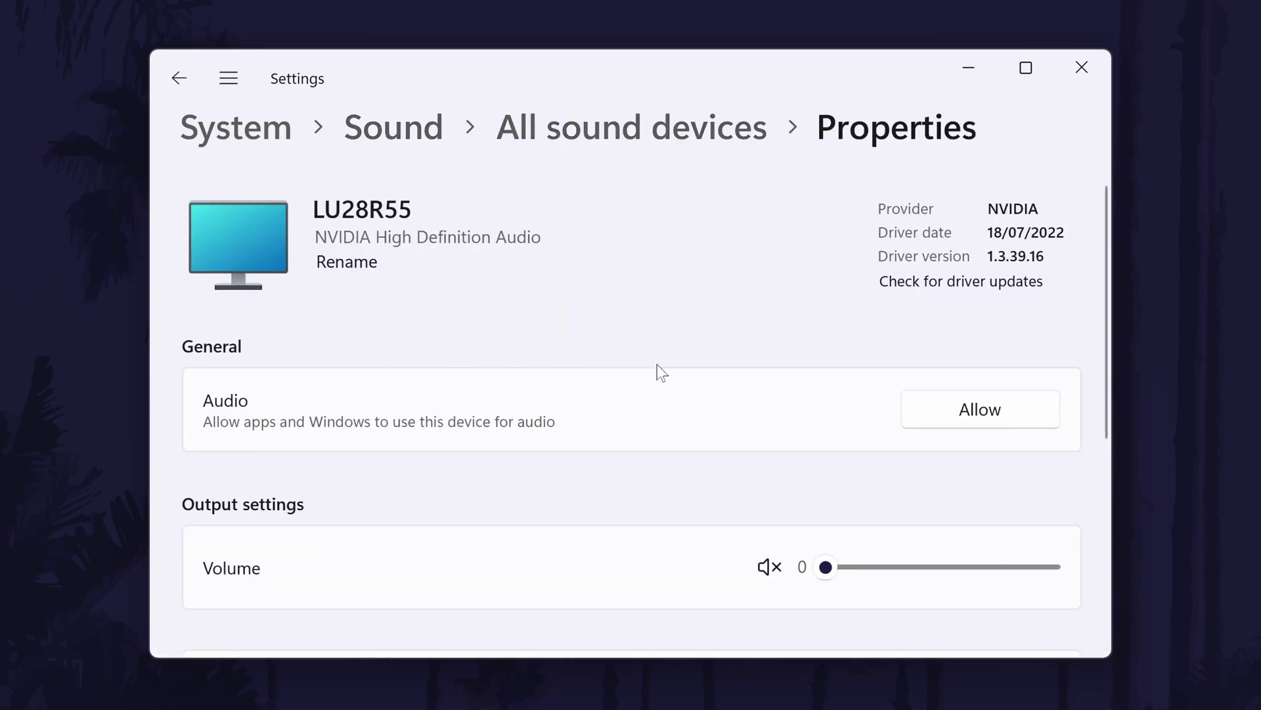
{"action": "left_click", "coordinate": [180, 79]}
{"action": "left_click", "coordinate": [180, 78]}
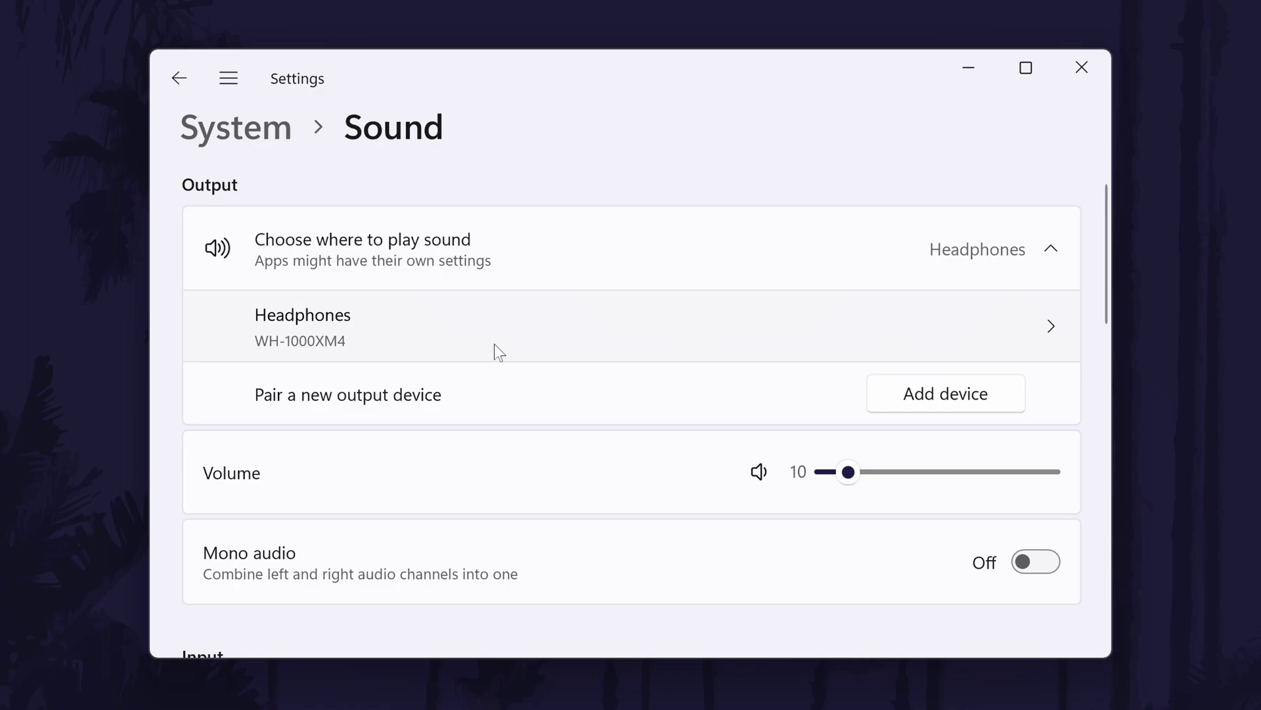
- Open More sound settings to bring up the Sound control panel's playback devices
{"action": "scroll", "coordinate": [494, 345], "scroll_direction": "down", "scroll_amount": 10}
{"action": "scroll", "coordinate": [494, 343], "scroll_direction": "down", "scroll_amount": 3}
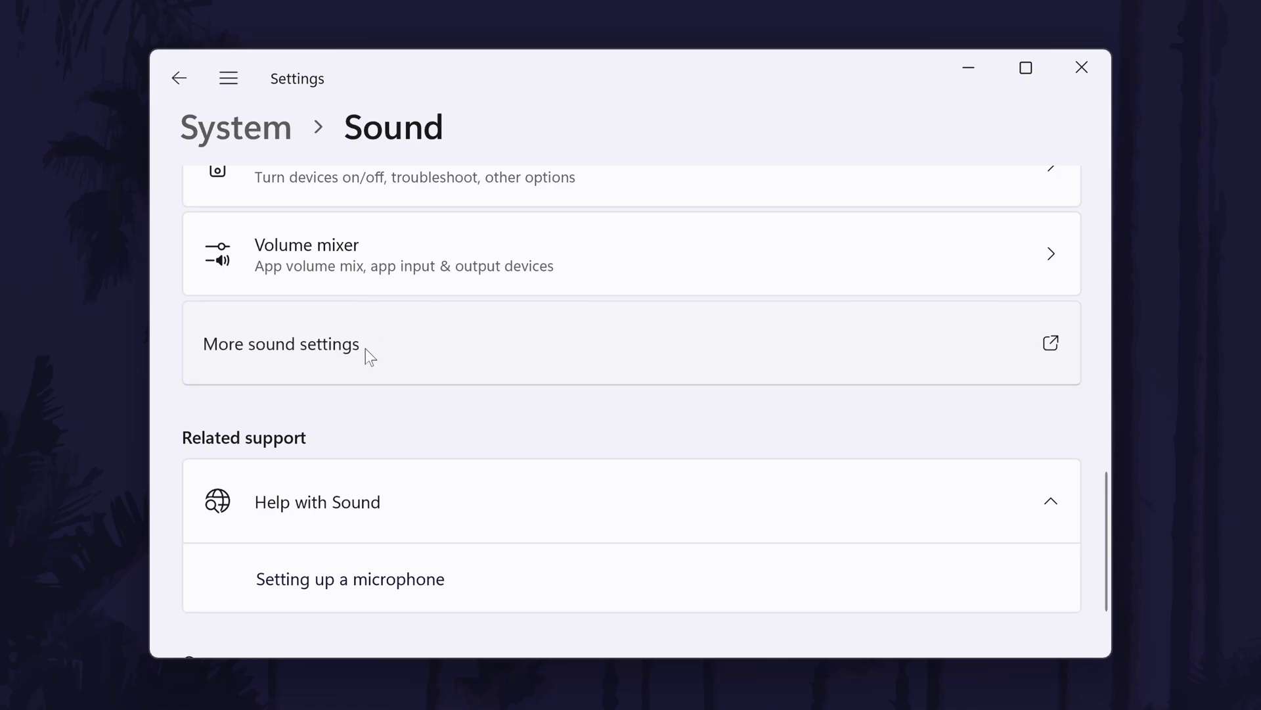
{"action": "left_click", "coordinate": [365, 348]}
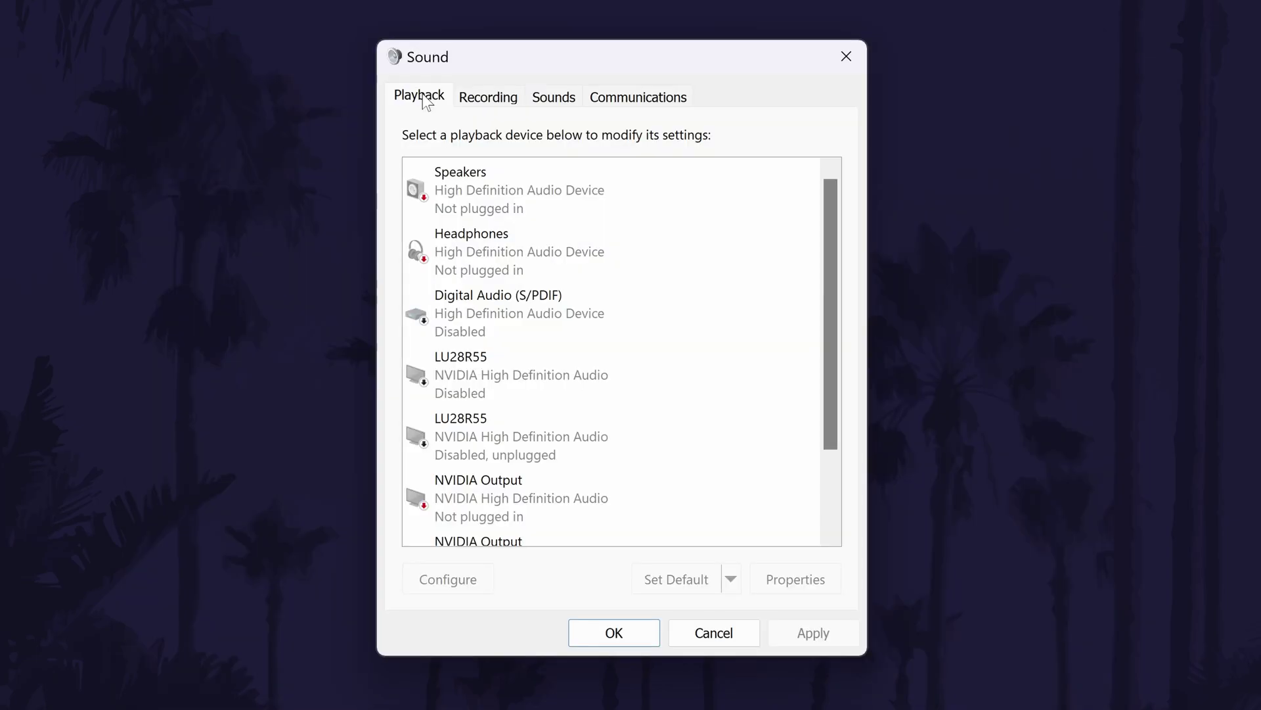
- Check Enable options for the disabled S/PDIF and LU28R55 devices, then select the WH-1000XM4 headphones
{"action": "scroll", "coordinate": [551, 531], "scroll_direction": "down", "scroll_amount": 3}
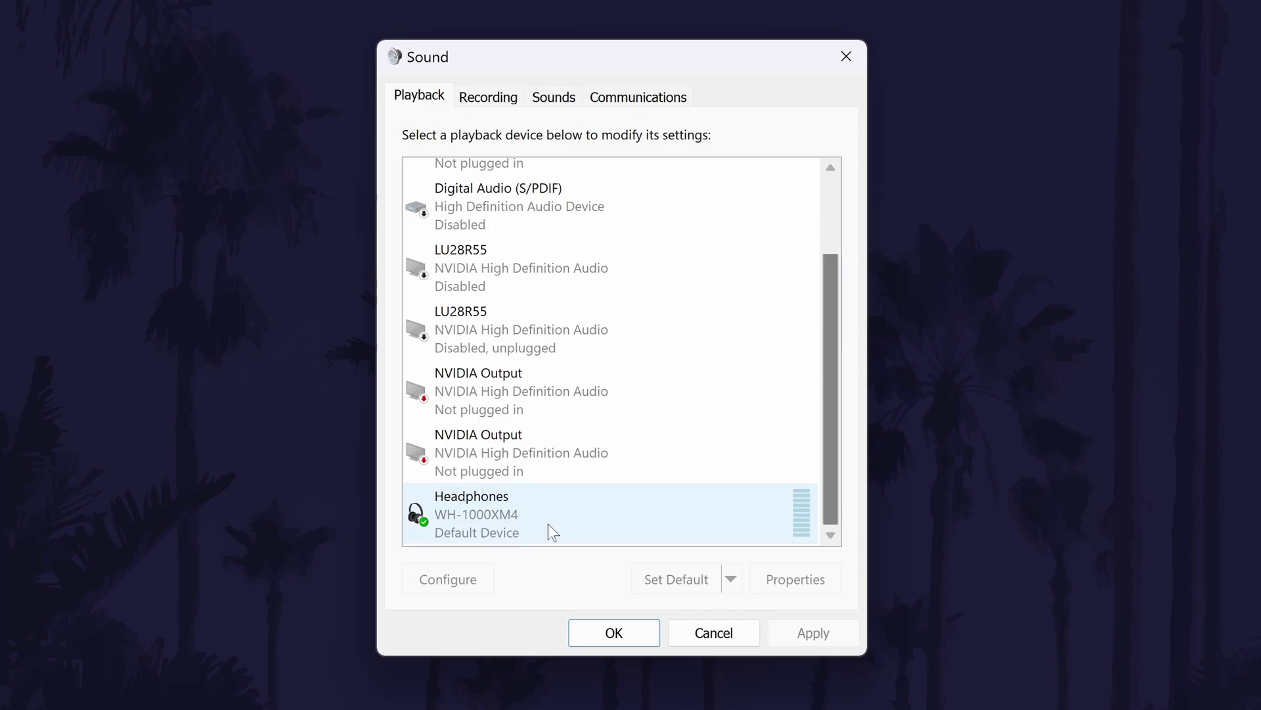
{"action": "right_click", "coordinate": [546, 230]}
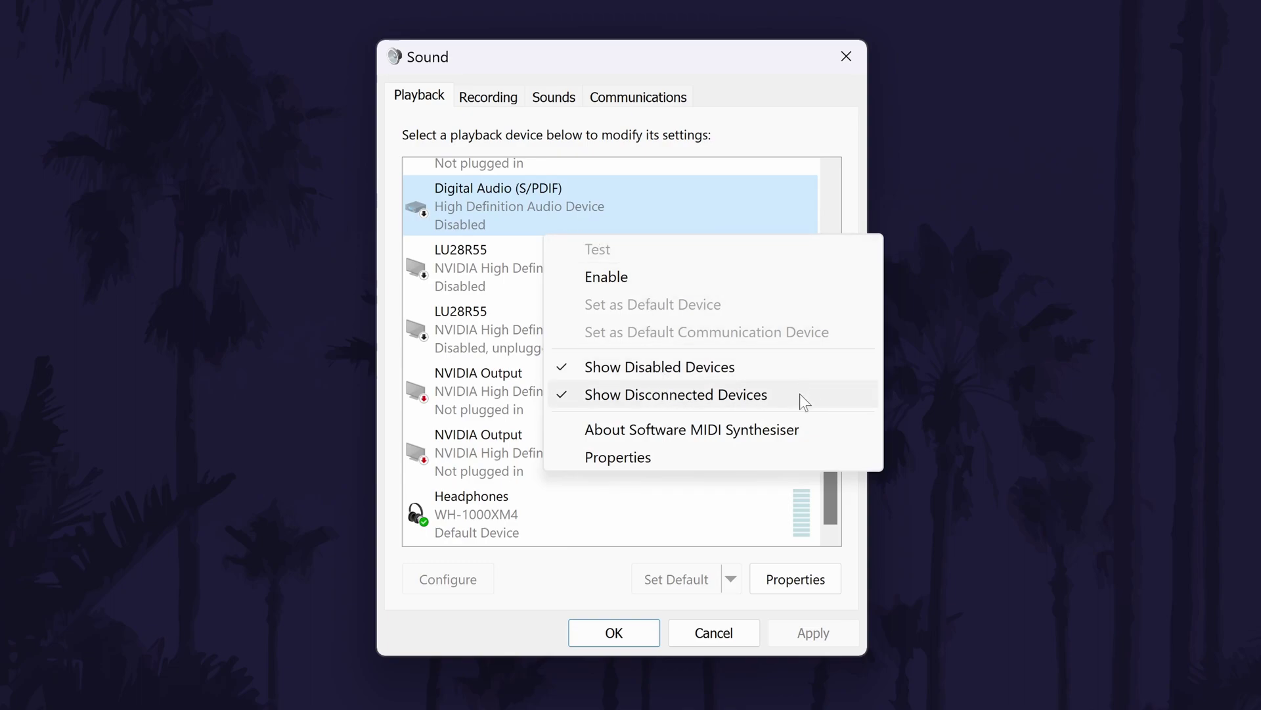
{"action": "left_click", "coordinate": [532, 389]}
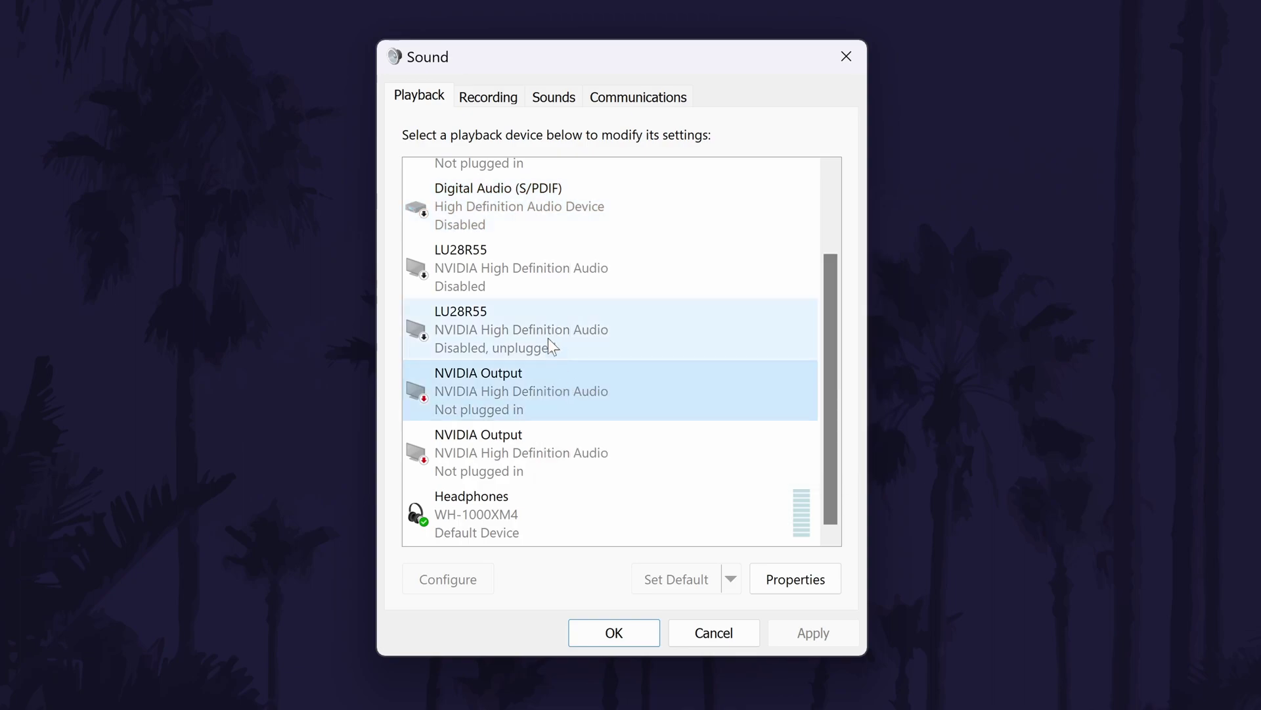
{"action": "right_click", "coordinate": [544, 323]}
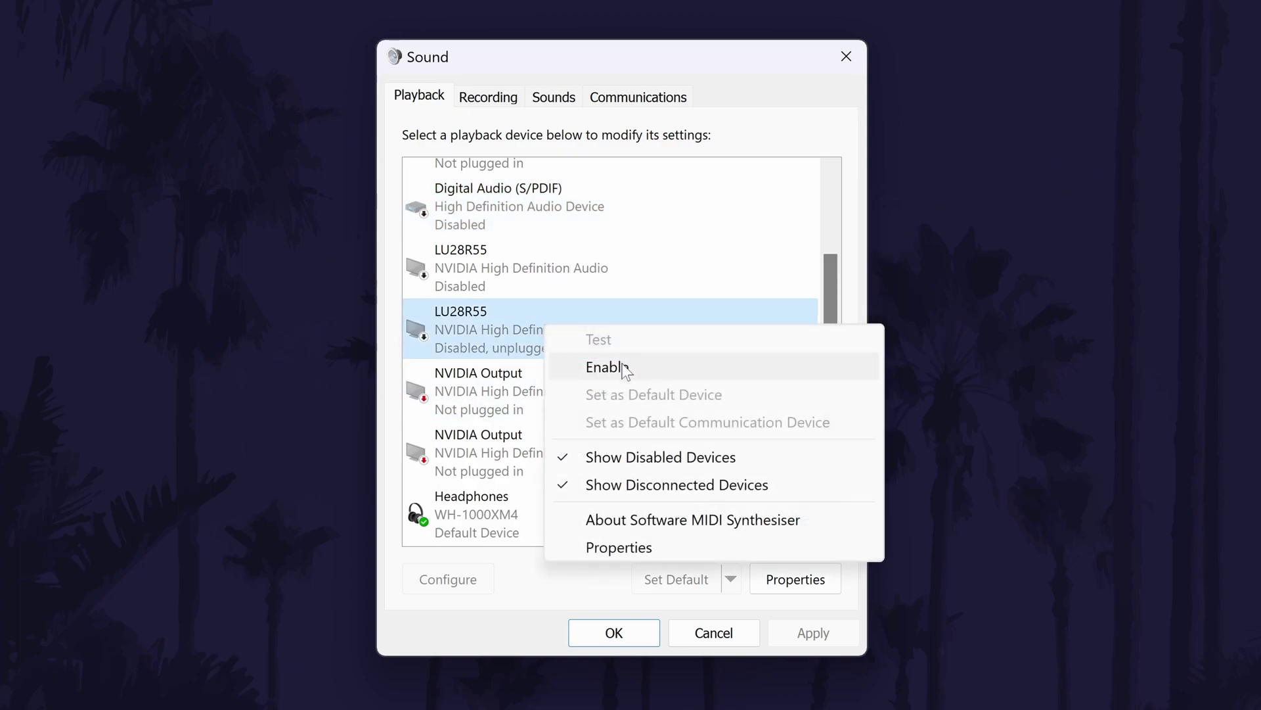
{"action": "left_click", "coordinate": [467, 498]}
{"action": "left_click", "coordinate": [611, 478]}
{"action": "left_click", "coordinate": [615, 505]}
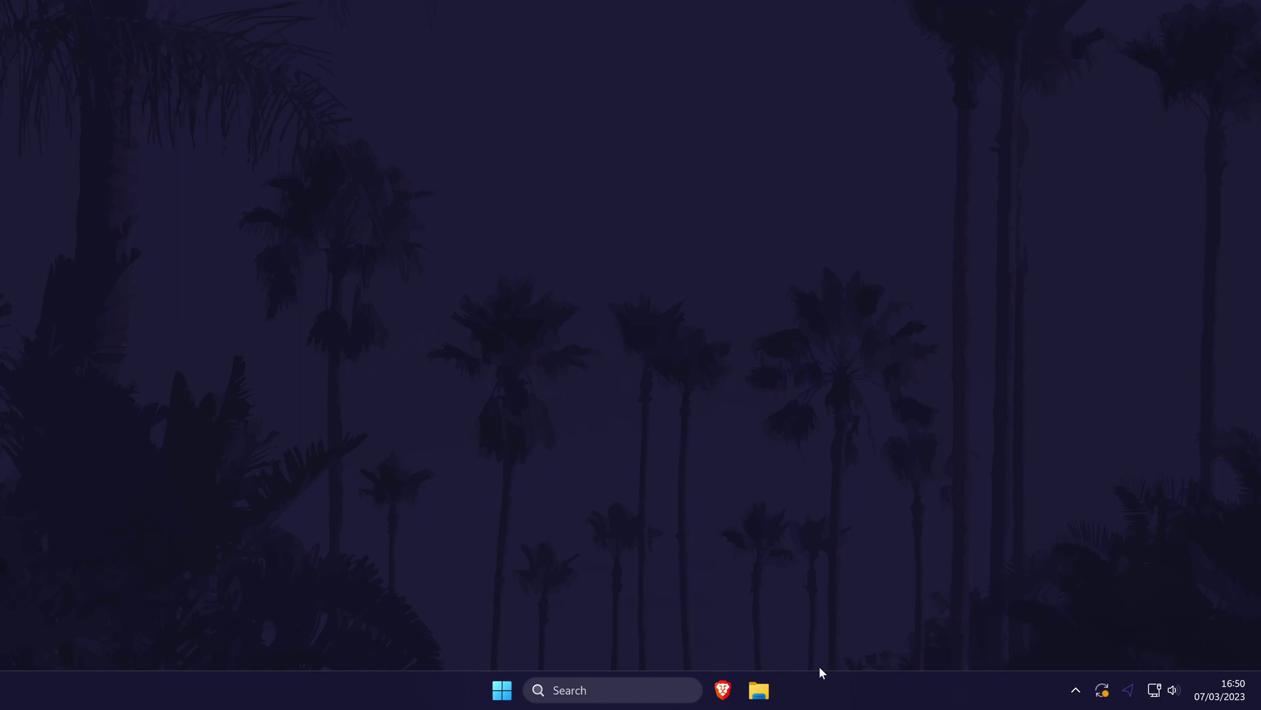
- In Device Manager, open the Driver tab of Headphones (WH-1000XM4) under Audio inputs and outputs
{"action": "left_click", "coordinate": [591, 687]}
{"action": "type", "text": "devuce"}
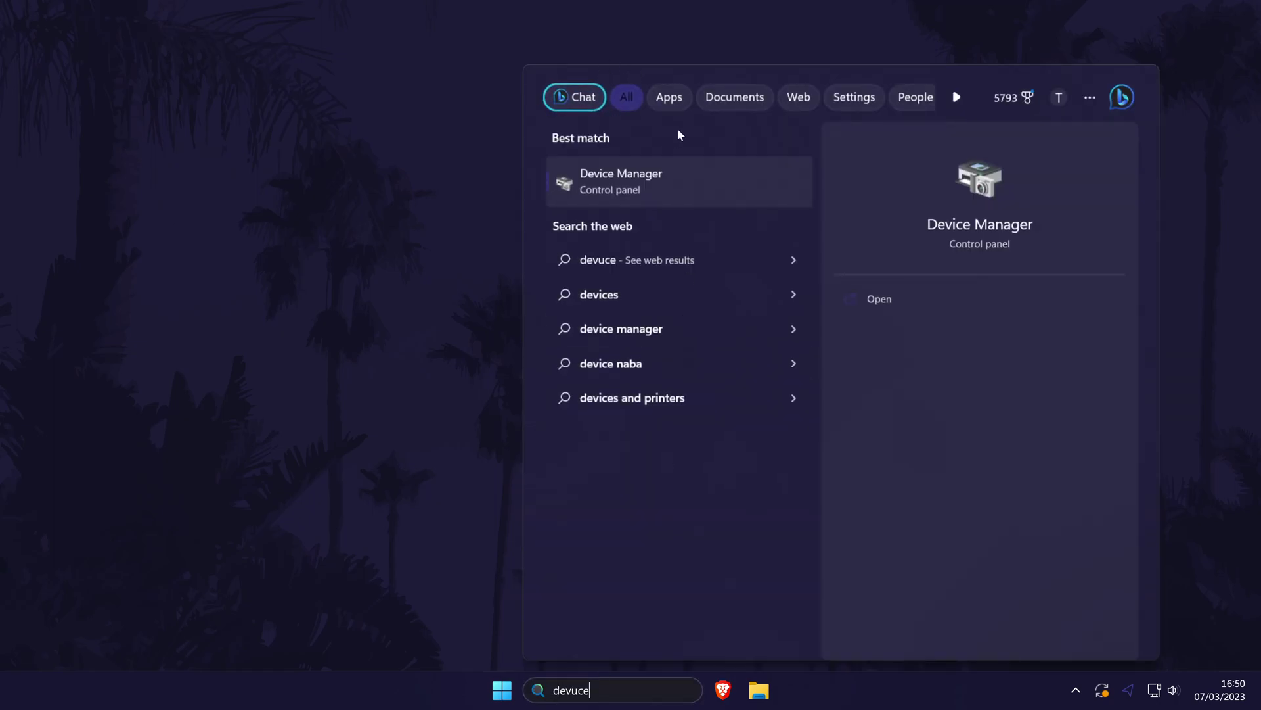
{"action": "left_click", "coordinate": [652, 189]}
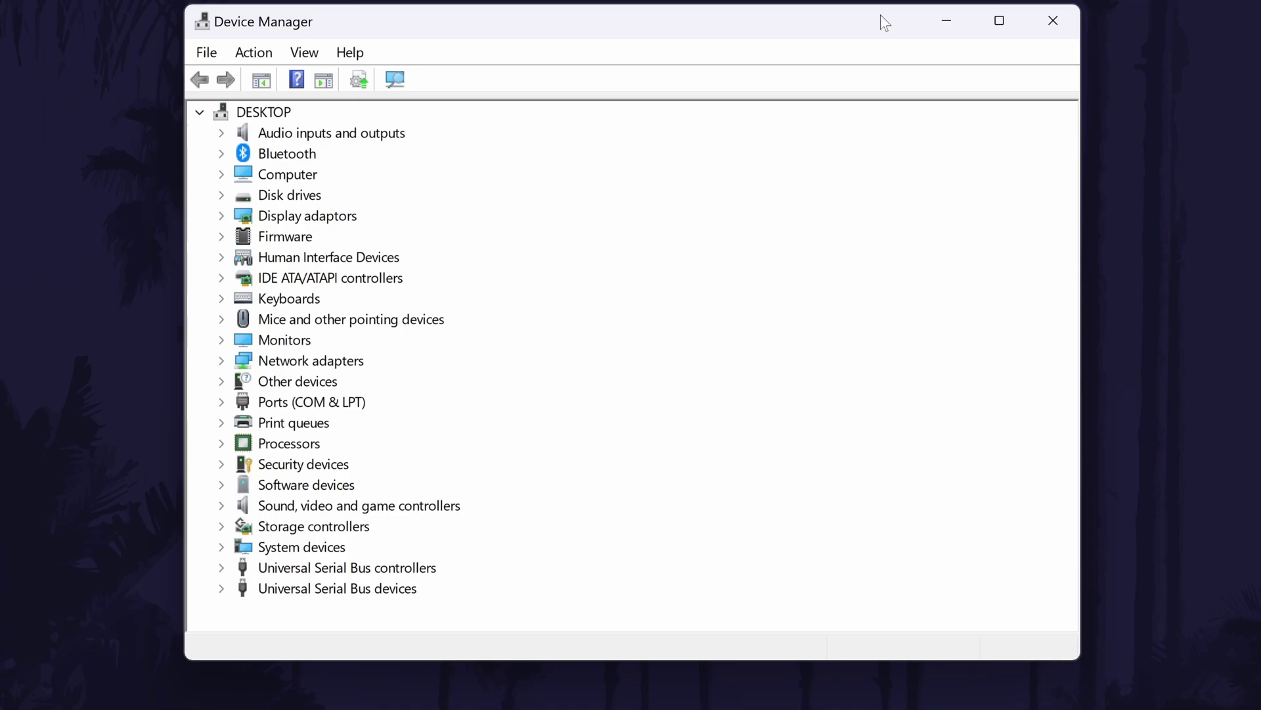
{"action": "left_click", "coordinate": [318, 134]}
{"action": "left_click", "coordinate": [222, 135]}
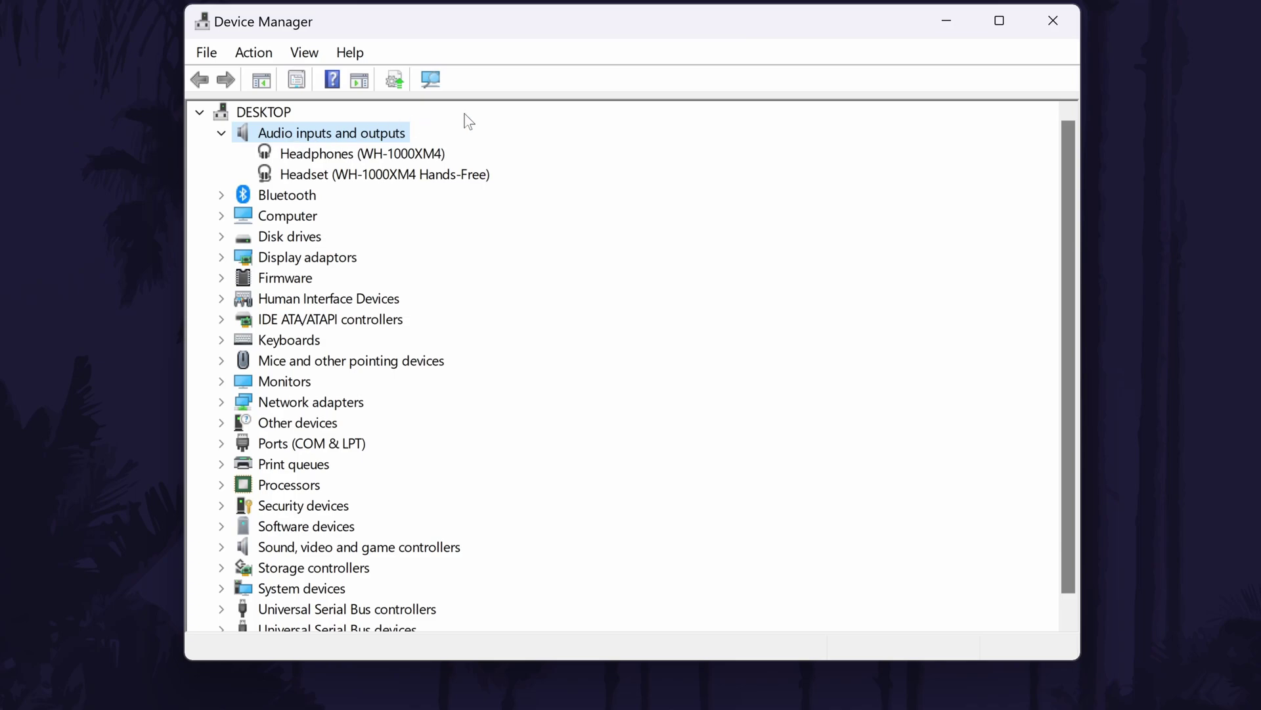
{"action": "double_click", "coordinate": [405, 154]}
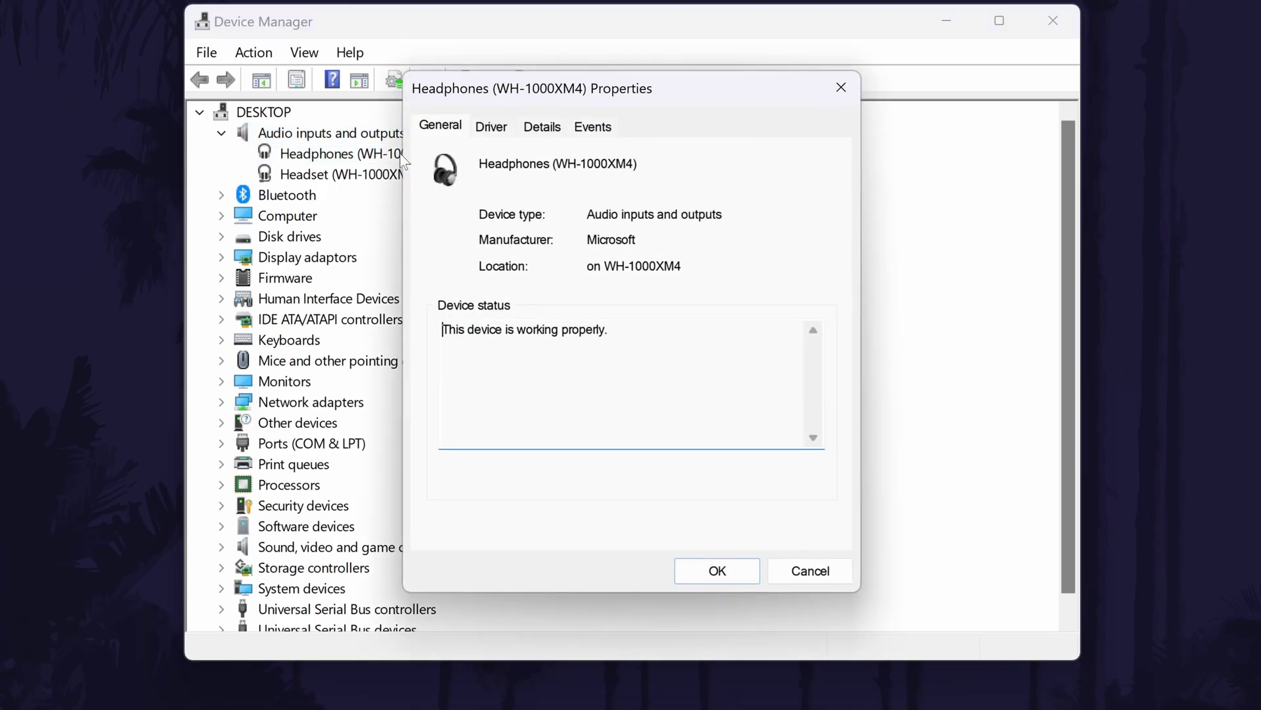
{"action": "left_click", "coordinate": [510, 128]}
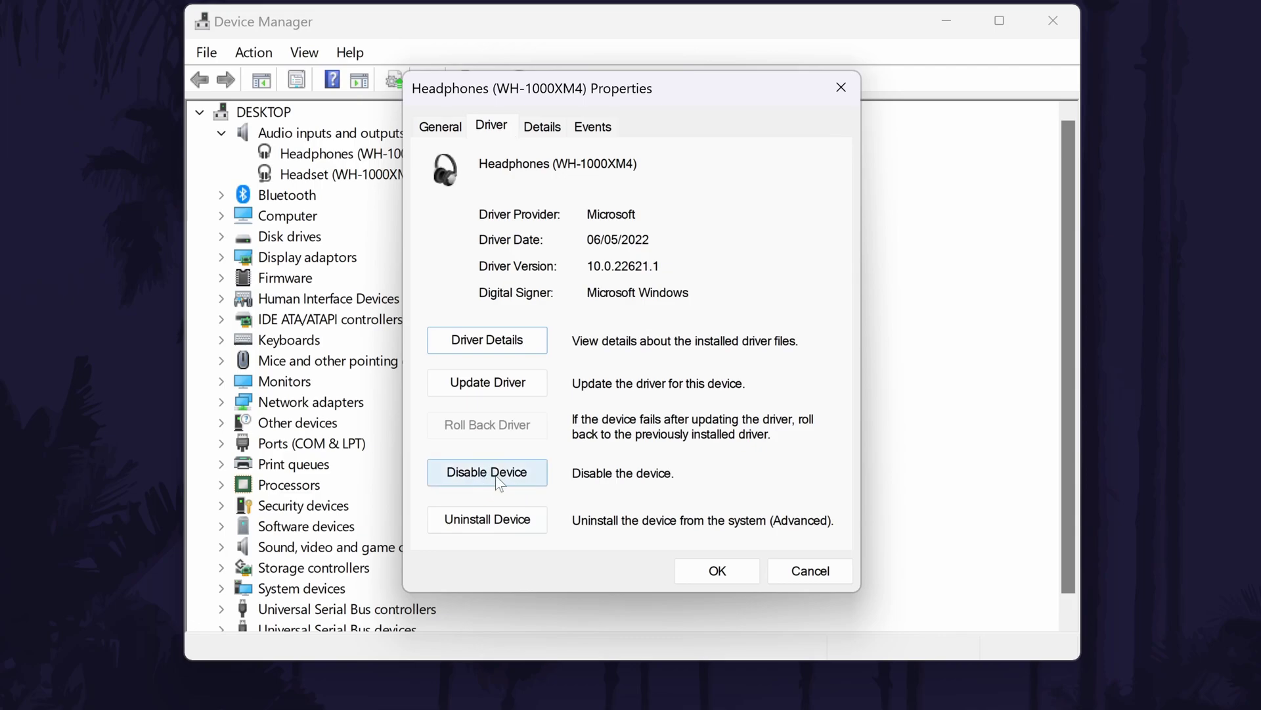
- Disable the headphones device, confirming with Yes, then enable it again
{"action": "left_click", "coordinate": [536, 474]}
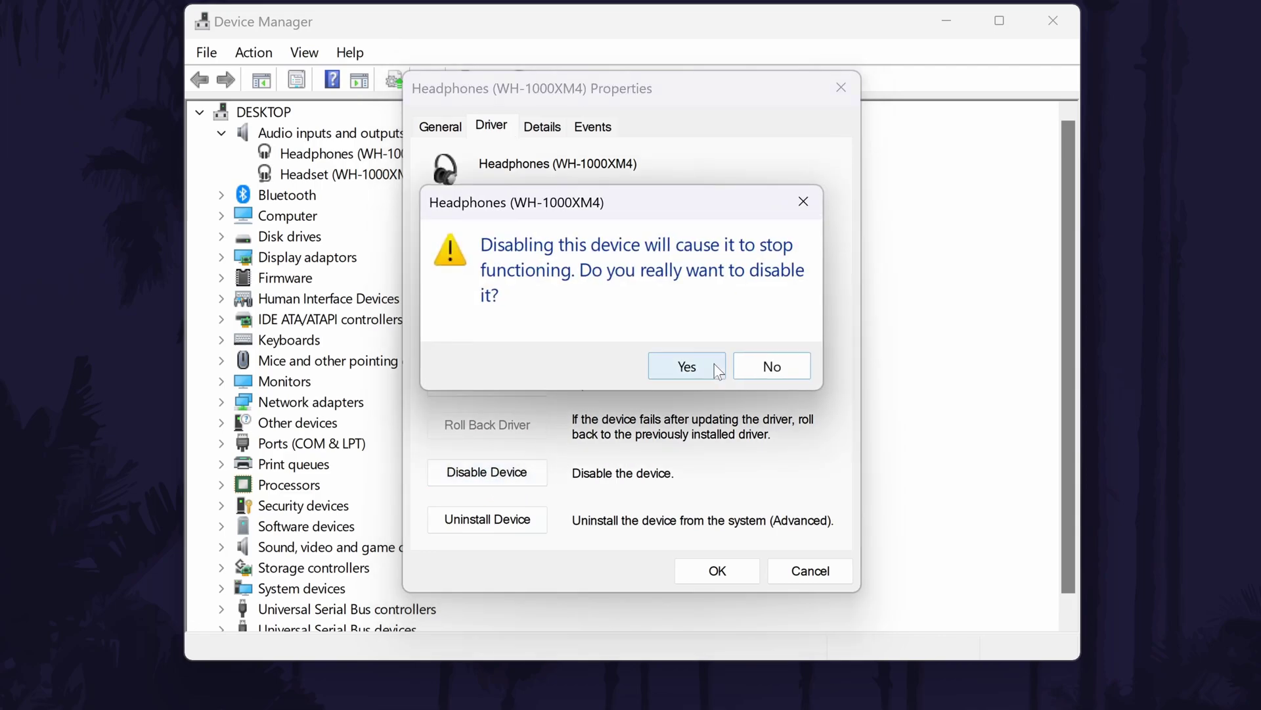
{"action": "left_click", "coordinate": [716, 369]}
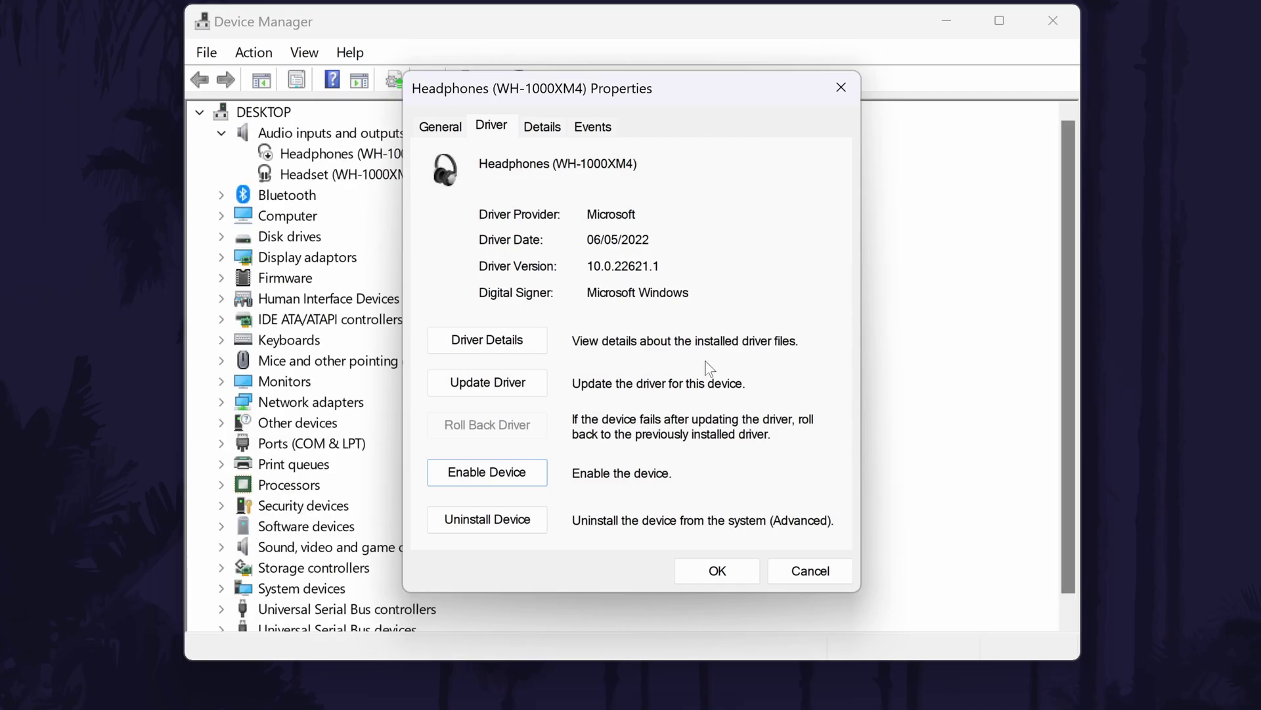
{"action": "left_click", "coordinate": [543, 481]}
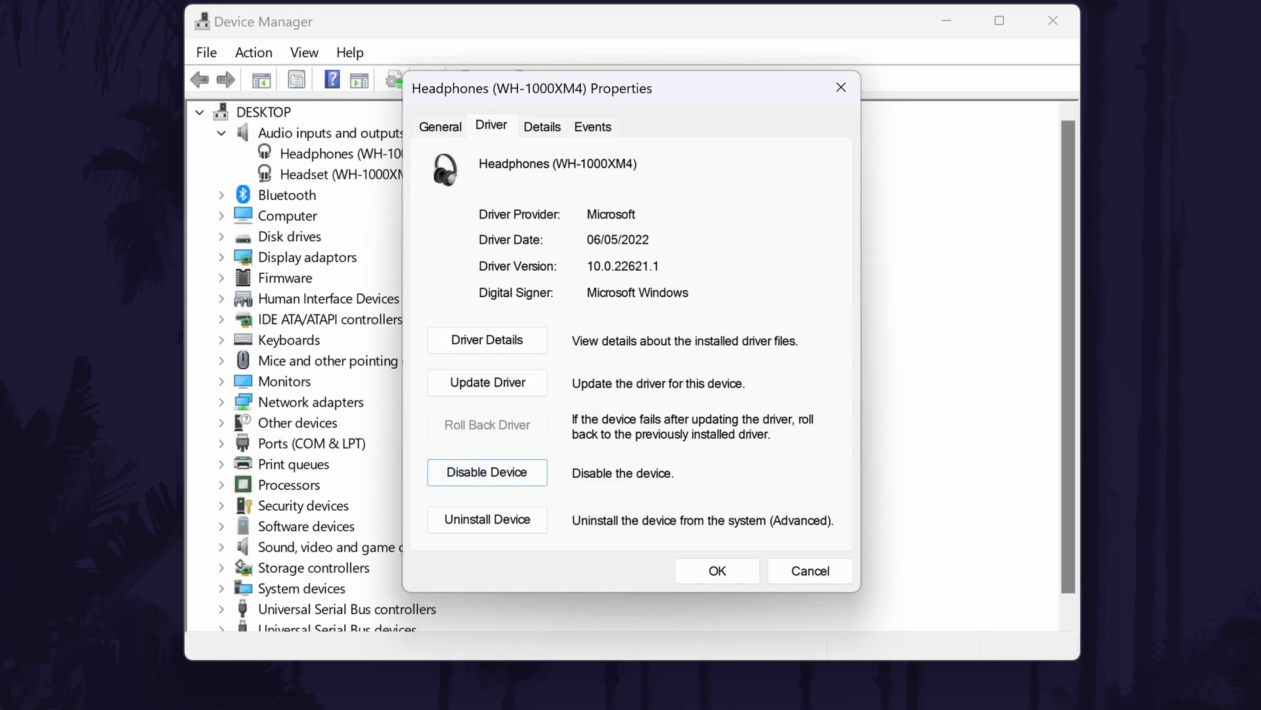
- Search automatically for an updated headphones driver, then close the wizard
{"action": "left_click", "coordinate": [489, 387]}
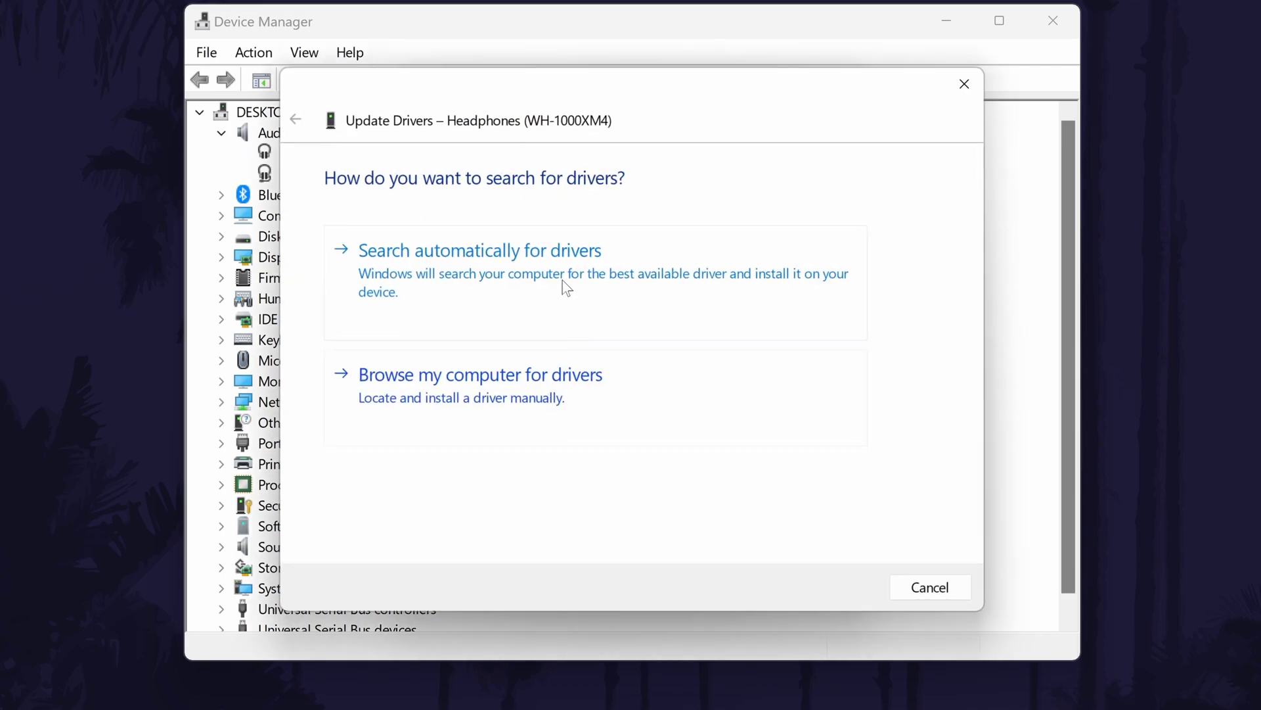
{"action": "left_click", "coordinate": [593, 284]}
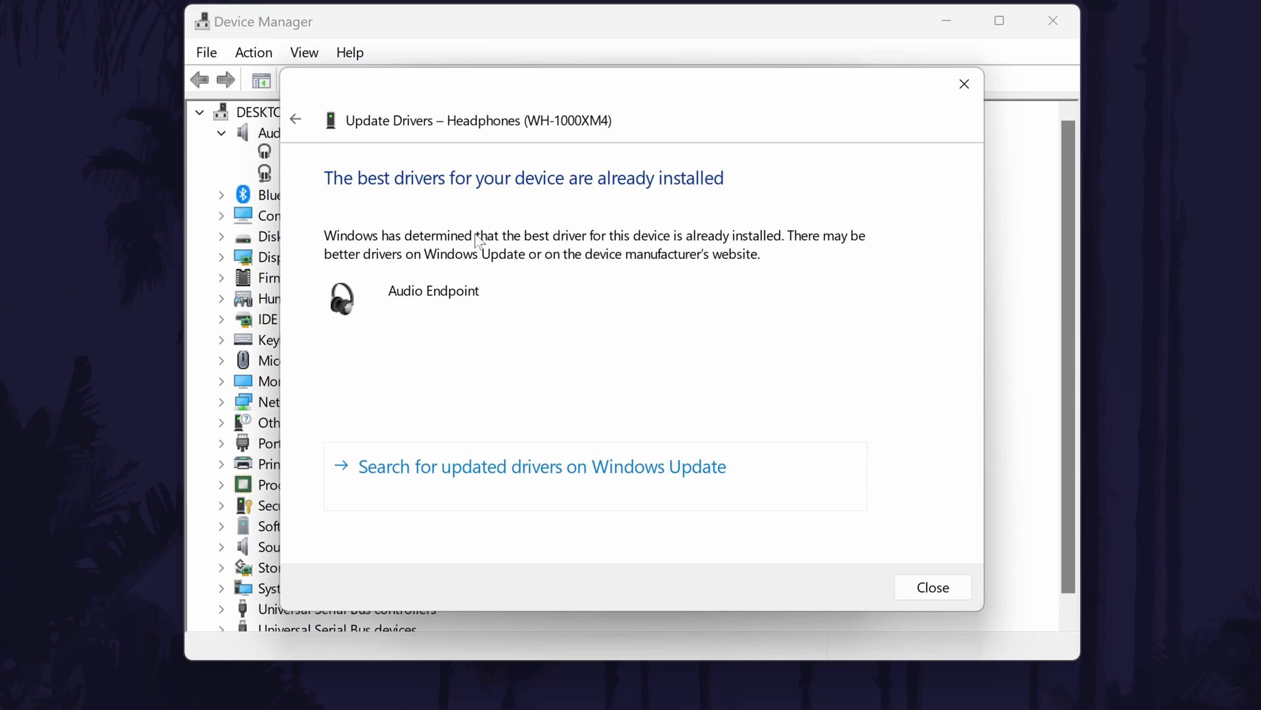
{"action": "left_click", "coordinate": [964, 82]}
- Uninstall the WH-1000XM4 headphones and run Action > Scan for hardware changes
{"action": "left_click", "coordinate": [522, 520]}
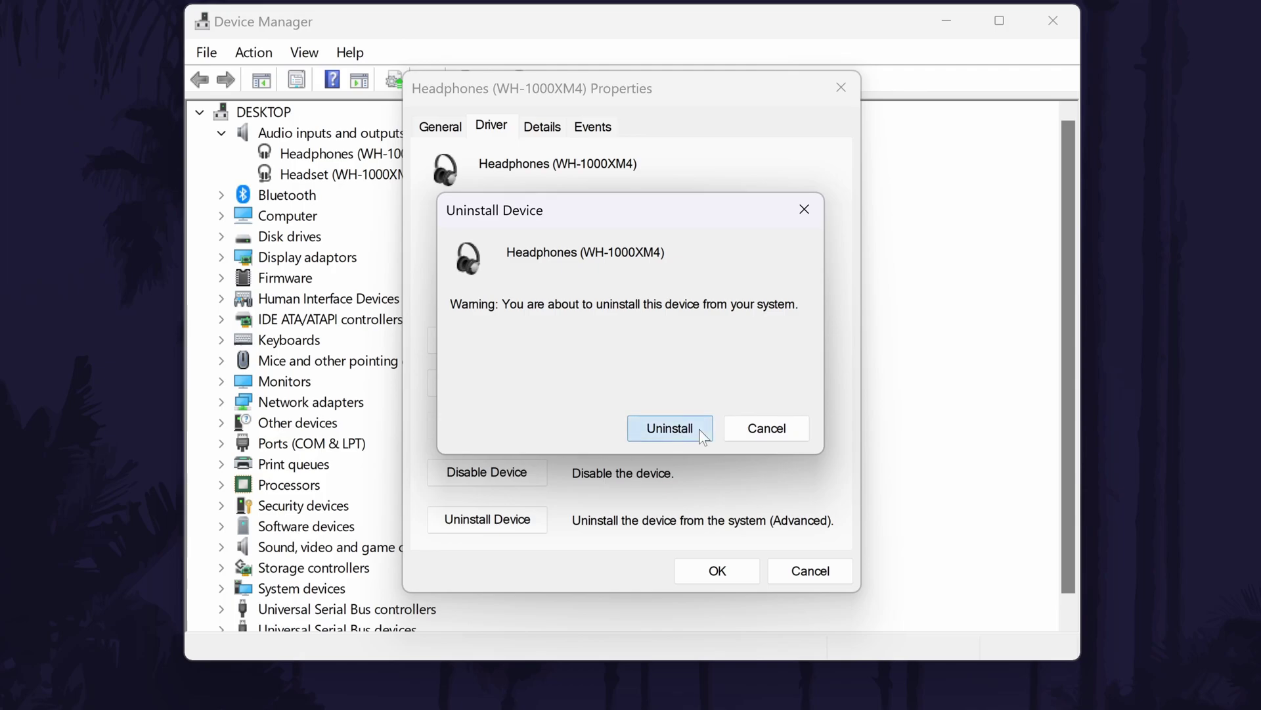
{"action": "left_click", "coordinate": [669, 428]}
{"action": "left_click", "coordinate": [254, 52]}
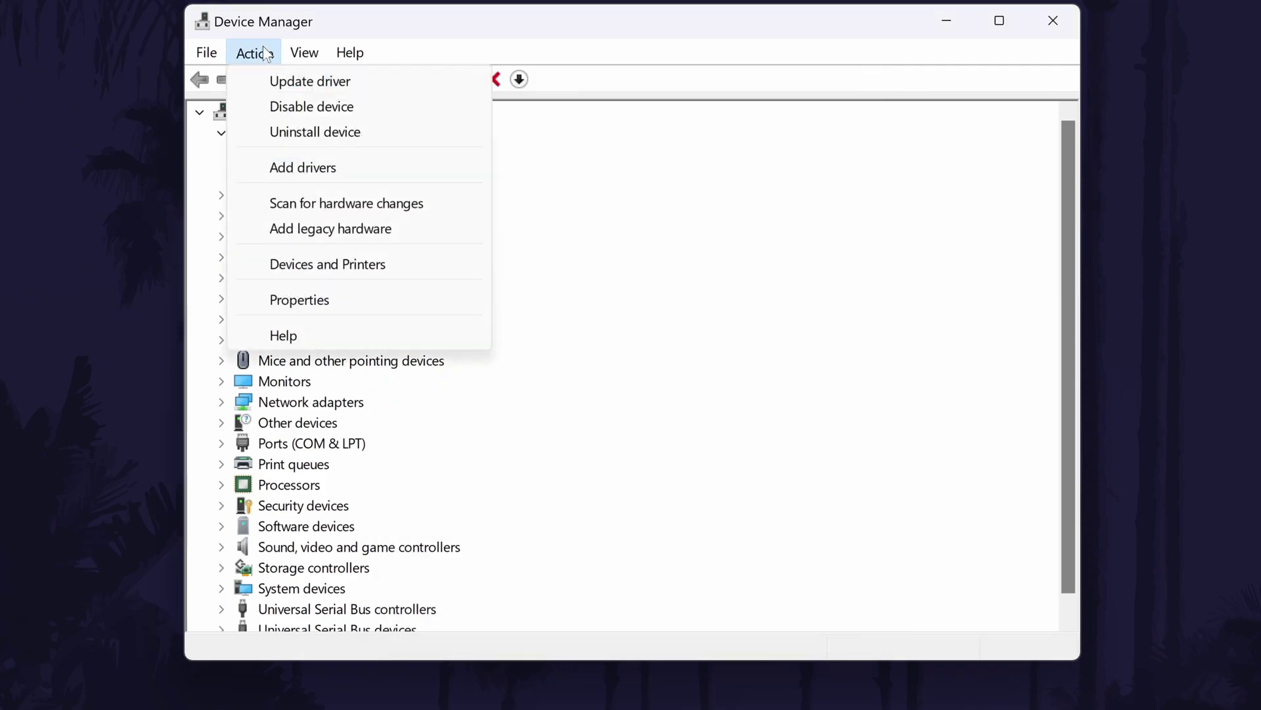
{"action": "left_click", "coordinate": [442, 212]}
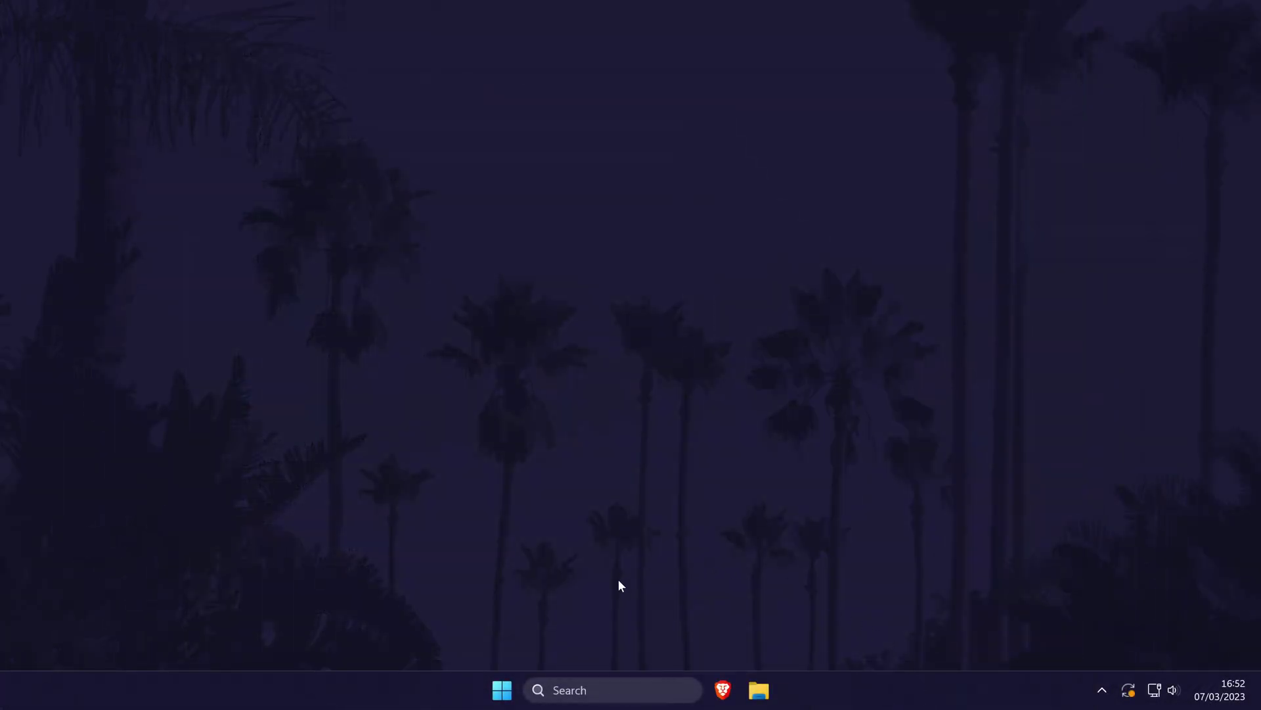
- Restart the PC using the Start menu's power options
{"action": "left_click", "coordinate": [502, 690]}
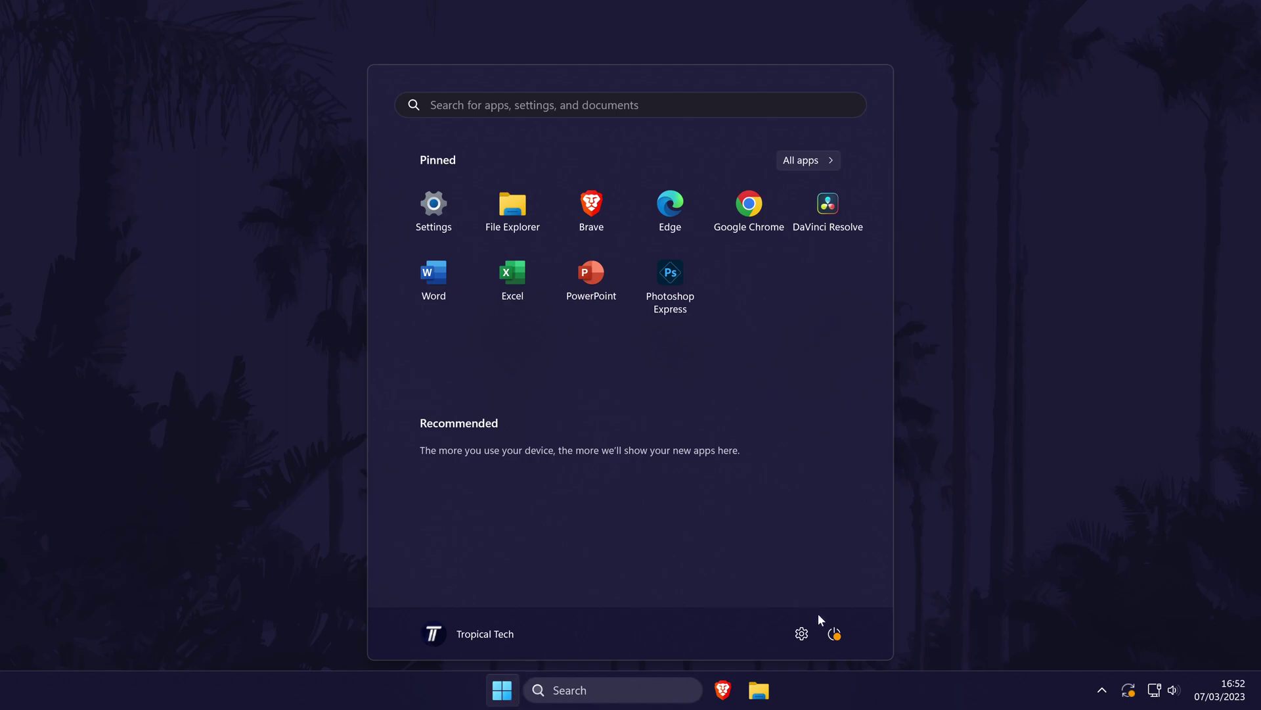
{"action": "left_click", "coordinate": [834, 634]}
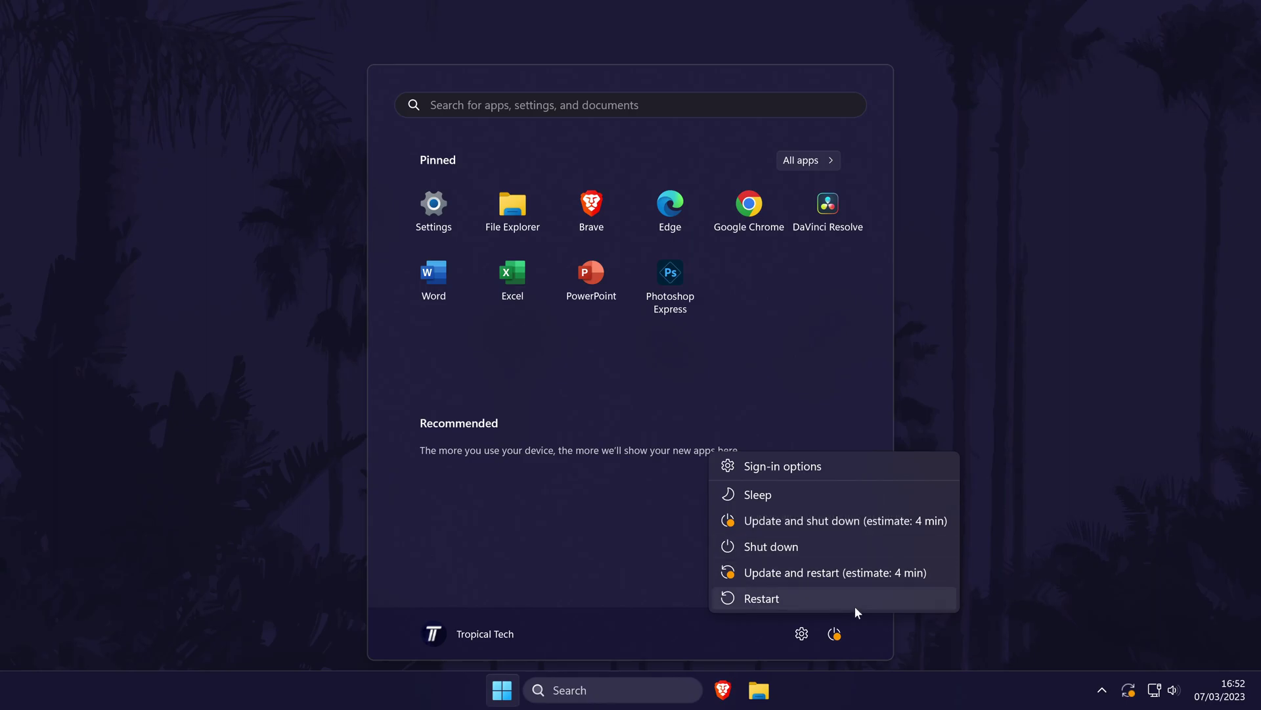
{"action": "left_click", "coordinate": [1023, 614]}
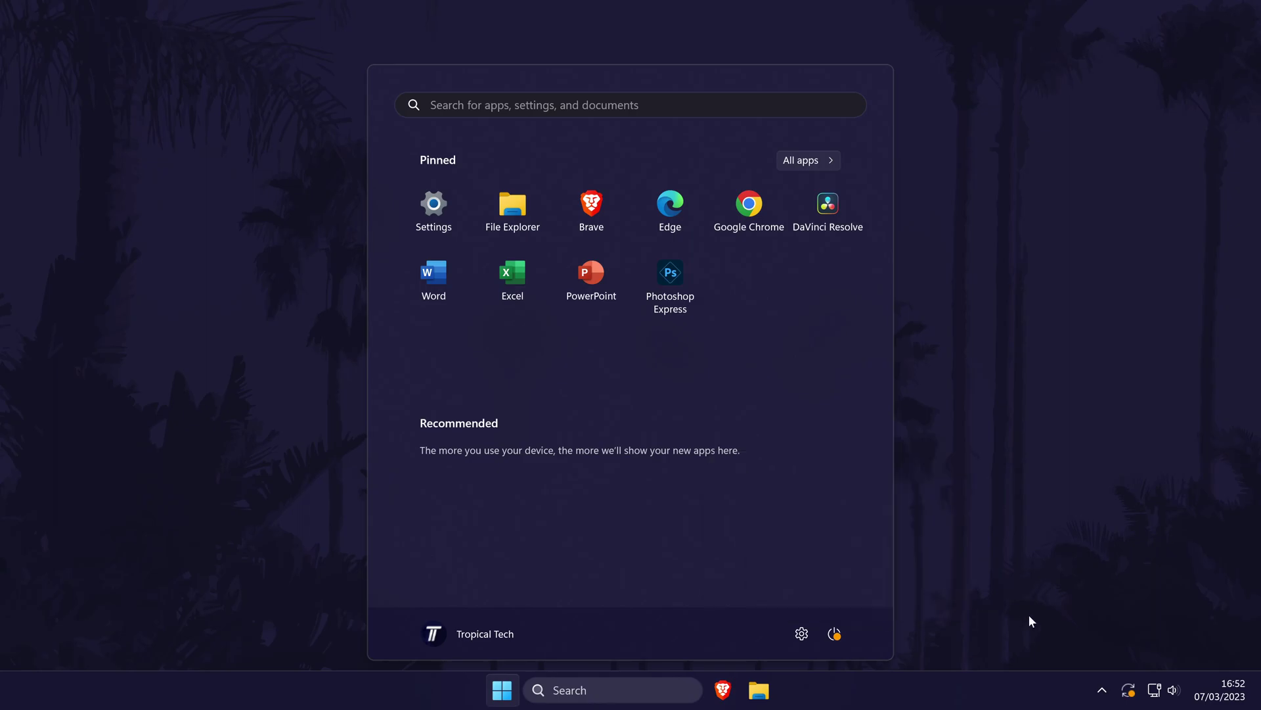
{"action": "left_click", "coordinate": [979, 603]}
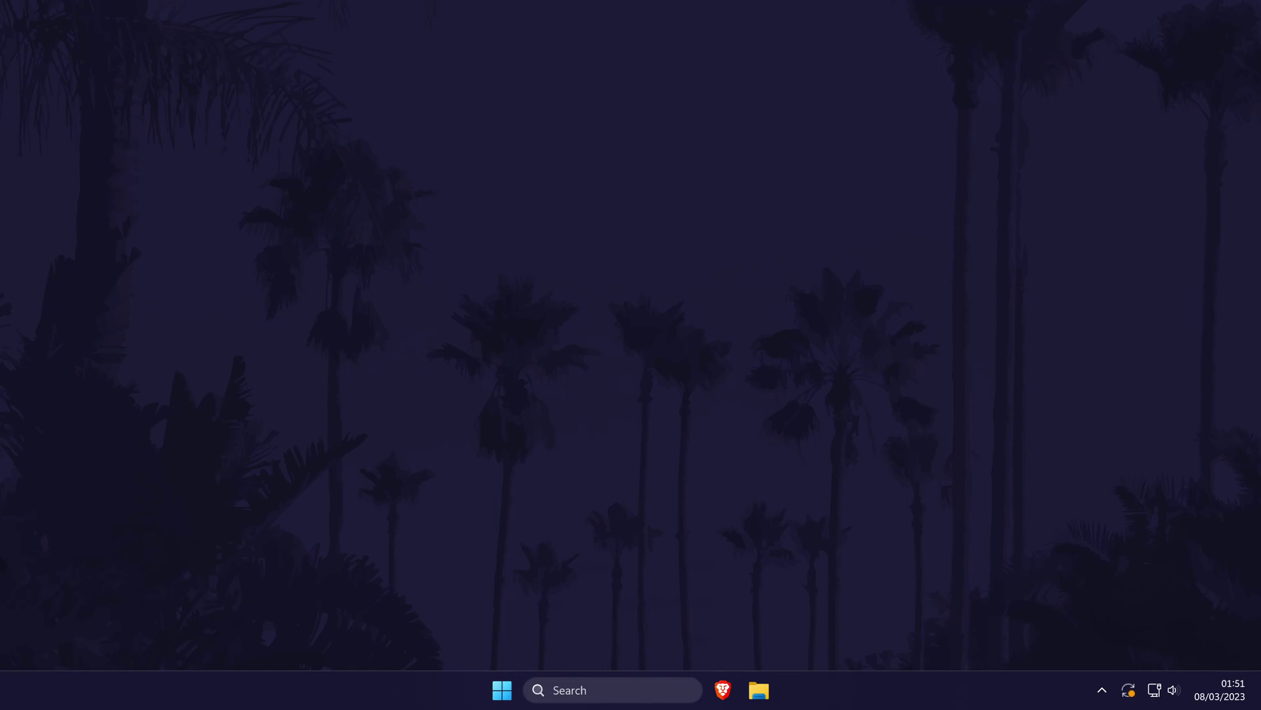
- Open Settings again and go to the System page
{"action": "left_click", "coordinate": [592, 690]}
{"action": "type", "text": "settings"}
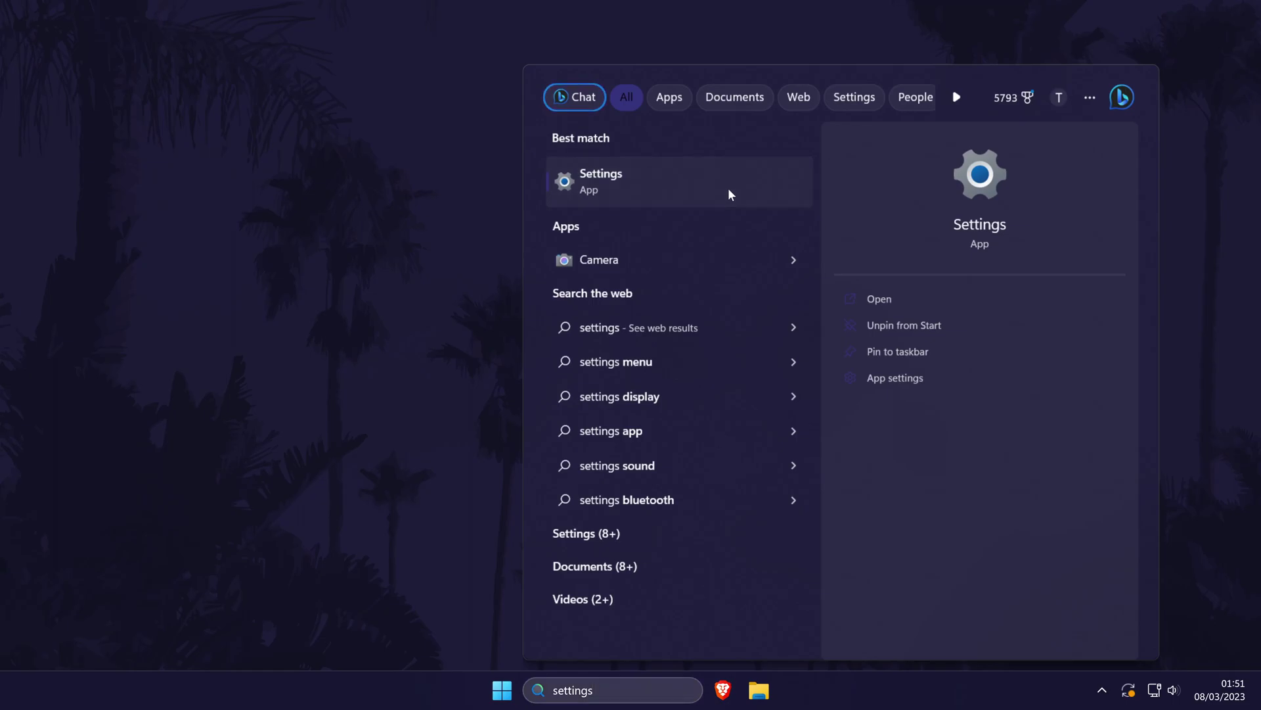
{"action": "left_click", "coordinate": [729, 189]}
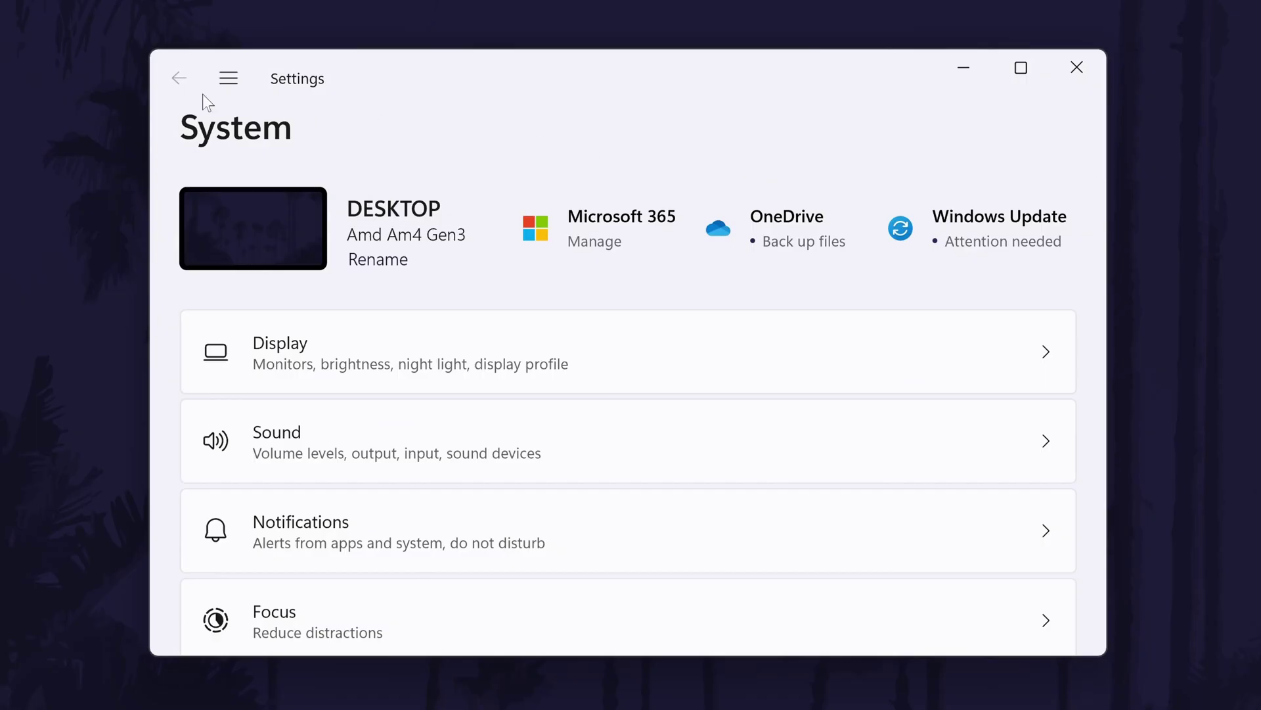
{"action": "left_click", "coordinate": [228, 78]}
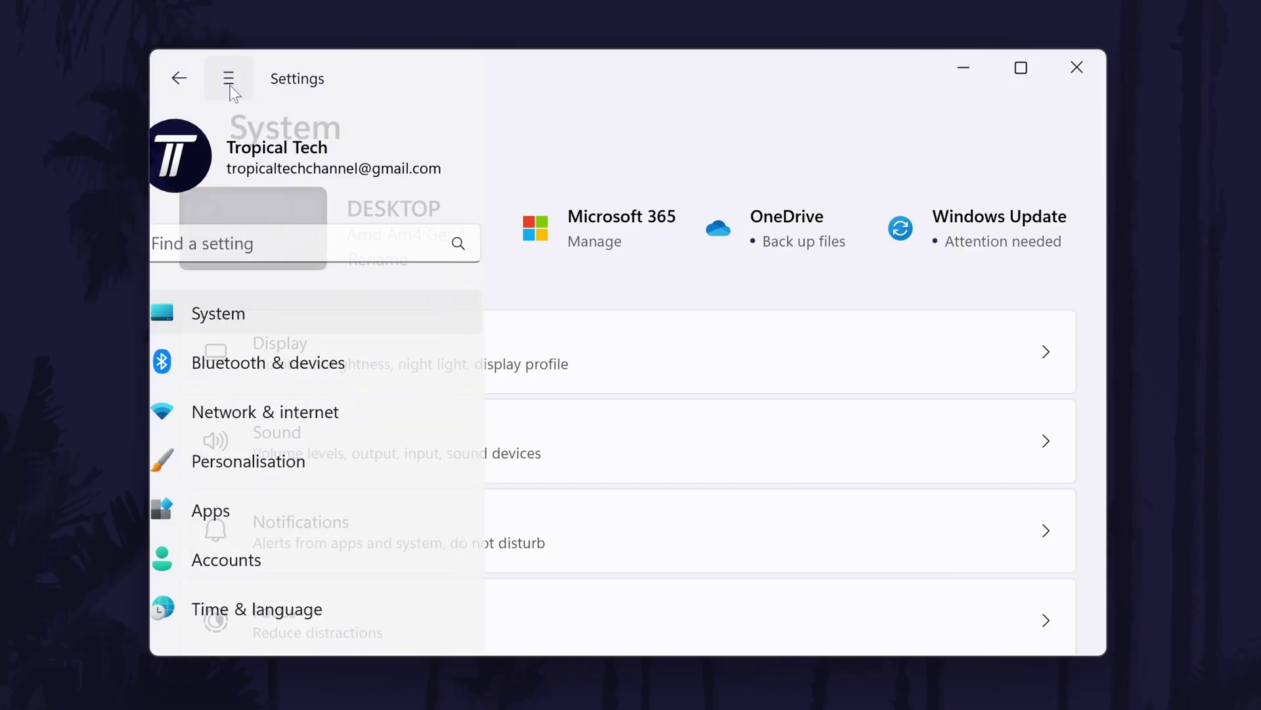
{"action": "left_click", "coordinate": [271, 314]}
{"action": "scroll", "coordinate": [484, 314], "scroll_direction": "down", "scroll_amount": 3}
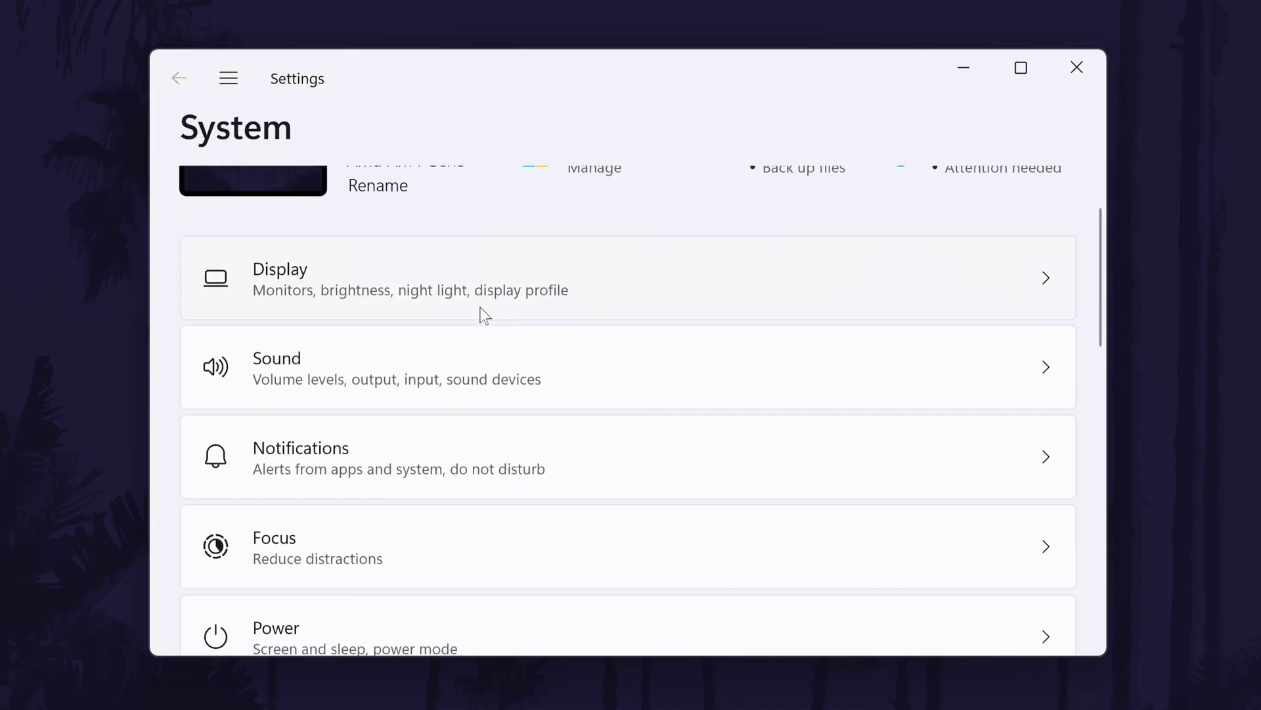
{"action": "scroll", "coordinate": [483, 308], "scroll_direction": "down", "scroll_amount": 7}
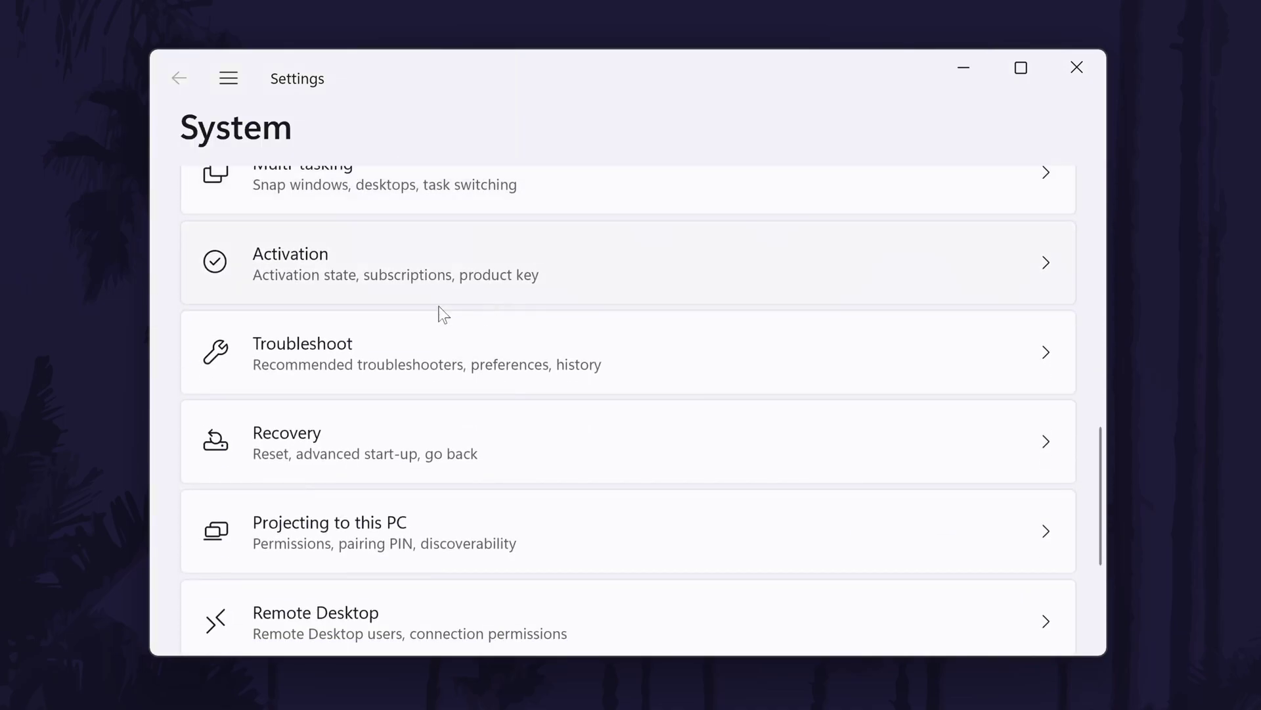
- Run the Playing Audio troubleshooter from Troubleshoot > Other trouble-shooters
{"action": "left_click", "coordinate": [808, 356]}
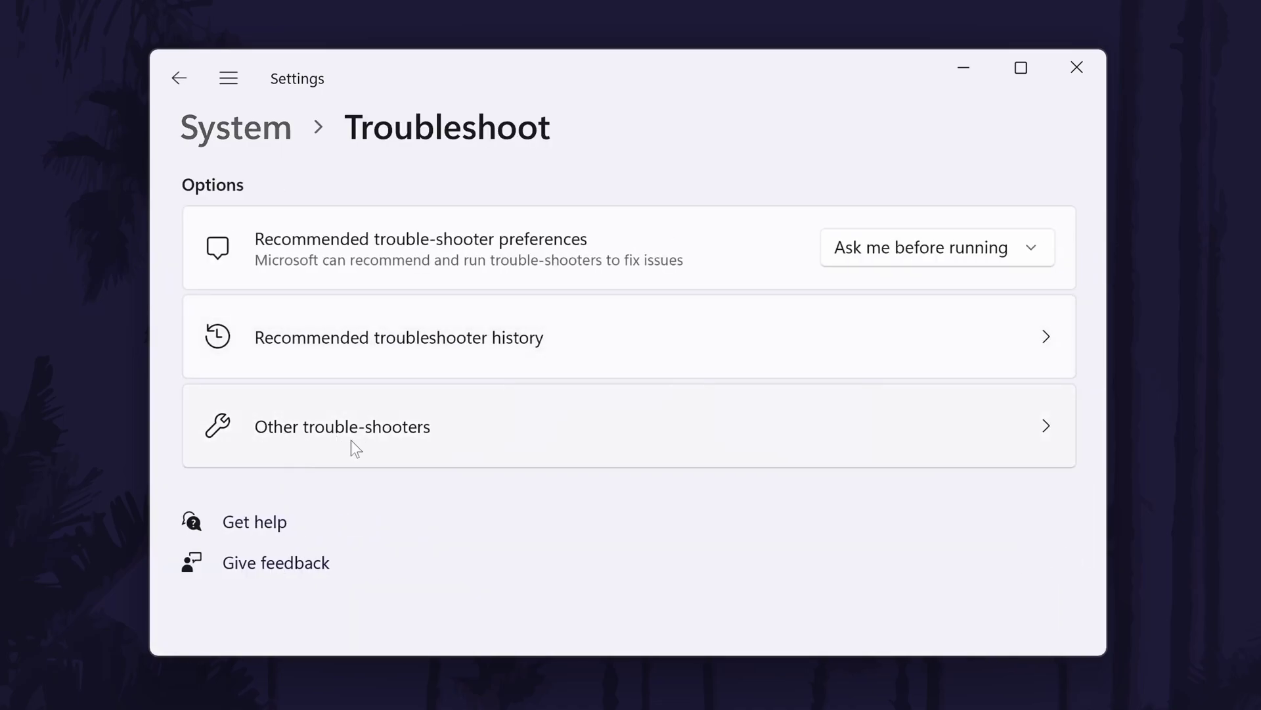
{"action": "left_click", "coordinate": [801, 438]}
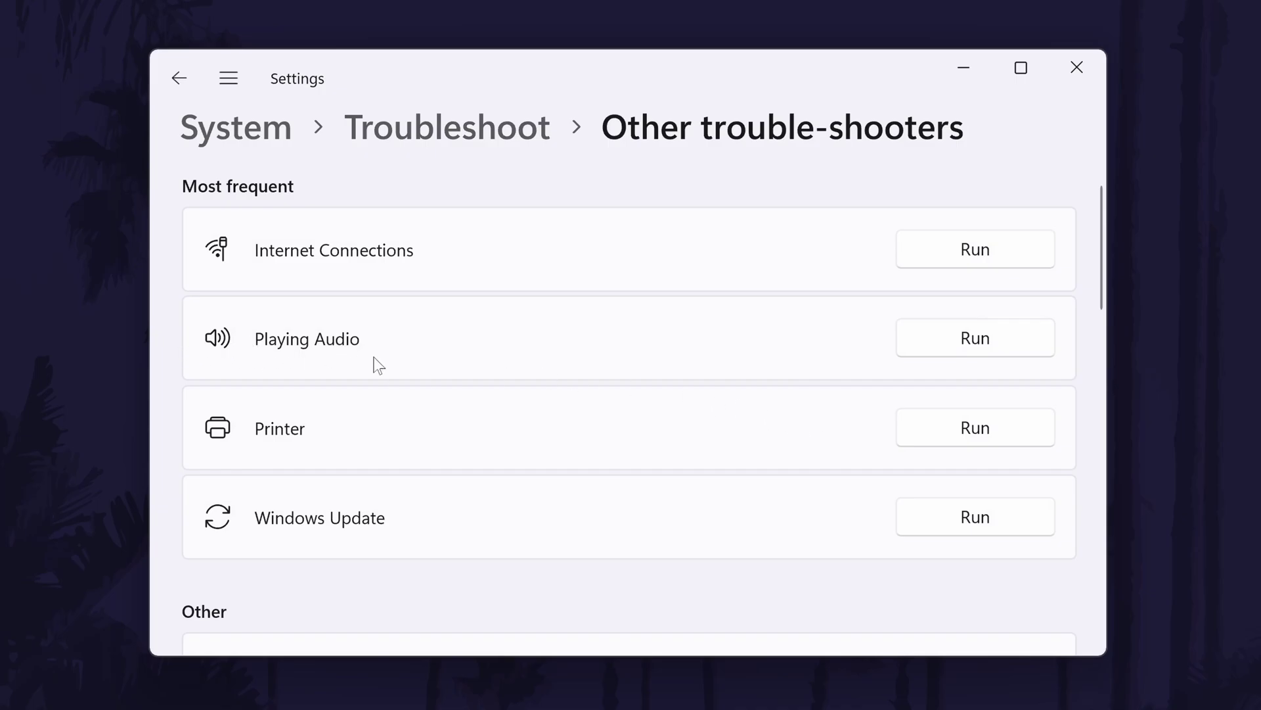
{"action": "left_click", "coordinate": [992, 337]}
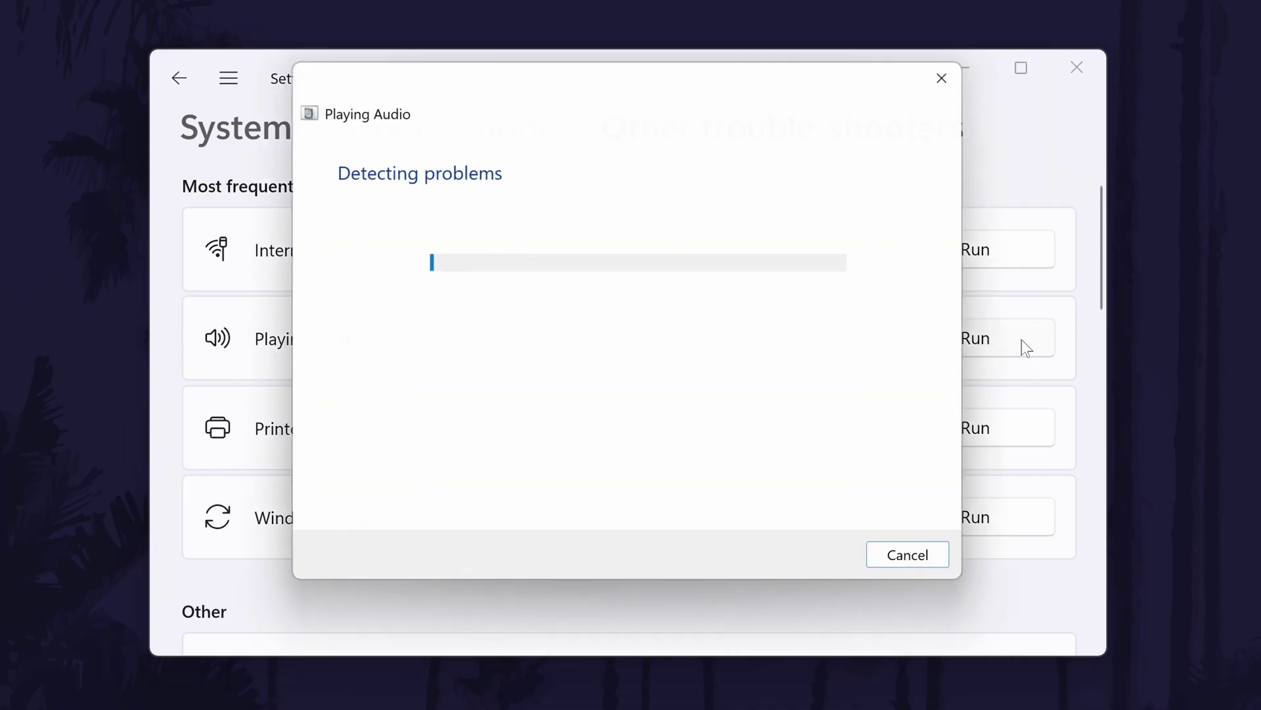